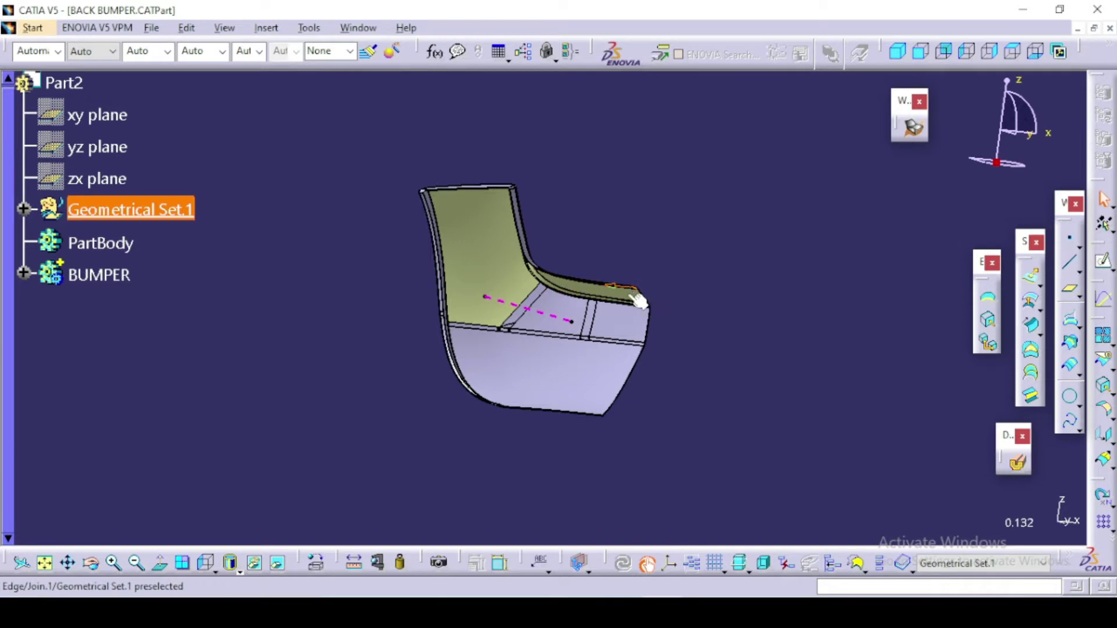
Step: Orbit and pan the bumper while browsing the Insert and Tools menus without choosing anything
mouse_move(598, 282)
middle_mouse_down()
mouse_move(581, 262)
mouse_move(538, 264)
middle_mouse_up()
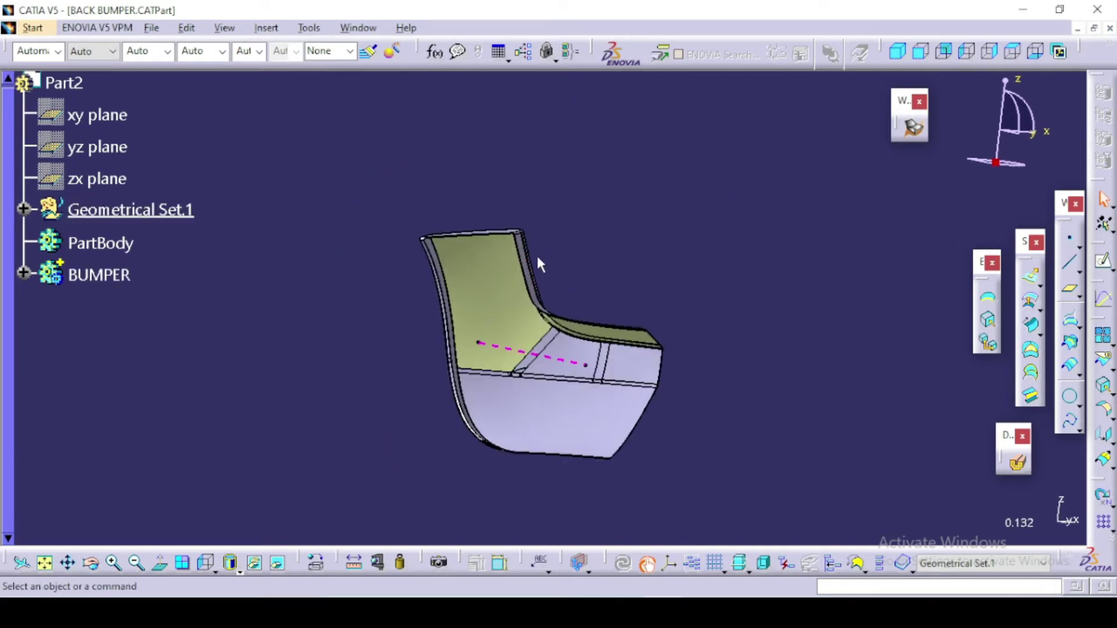
left_click(265, 28)
left_click(309, 28)
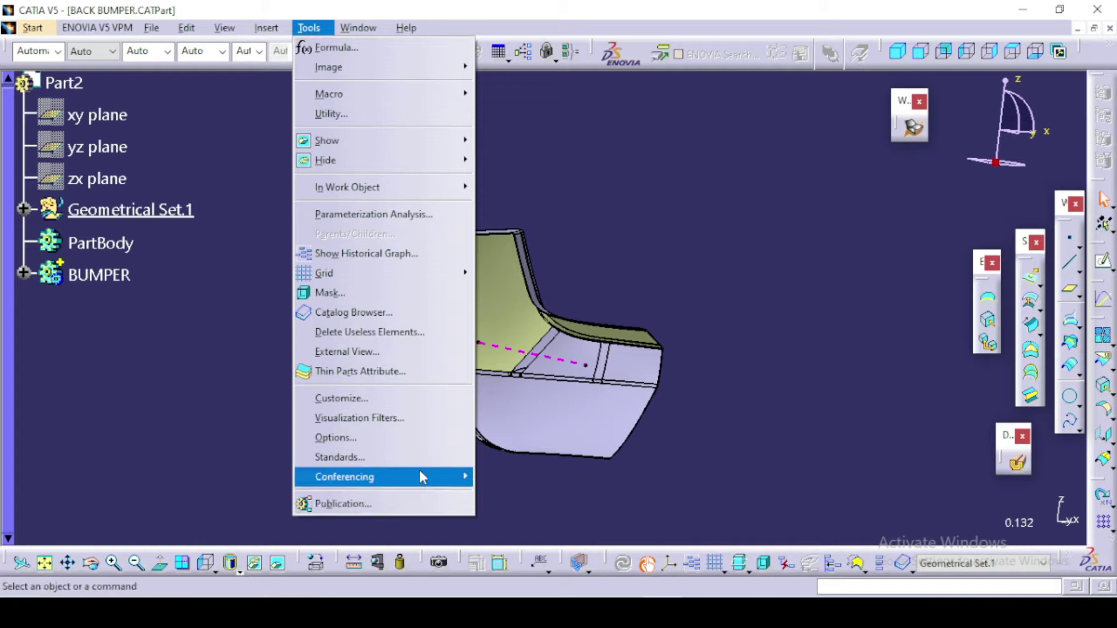
left_click(633, 146)
mouse_move(583, 314)
middle_mouse_down()
mouse_move(559, 305)
mouse_move(544, 258)
mouse_move(516, 250)
mouse_move(537, 242)
mouse_move(545, 278)
mouse_move(518, 331)
mouse_move(486, 347)
mouse_move(477, 326)
mouse_move(531, 257)
mouse_move(531, 277)
mouse_move(493, 268)
mouse_move(584, 180)
mouse_move(461, 247)
mouse_move(443, 306)
mouse_move(508, 216)
middle_mouse_up()
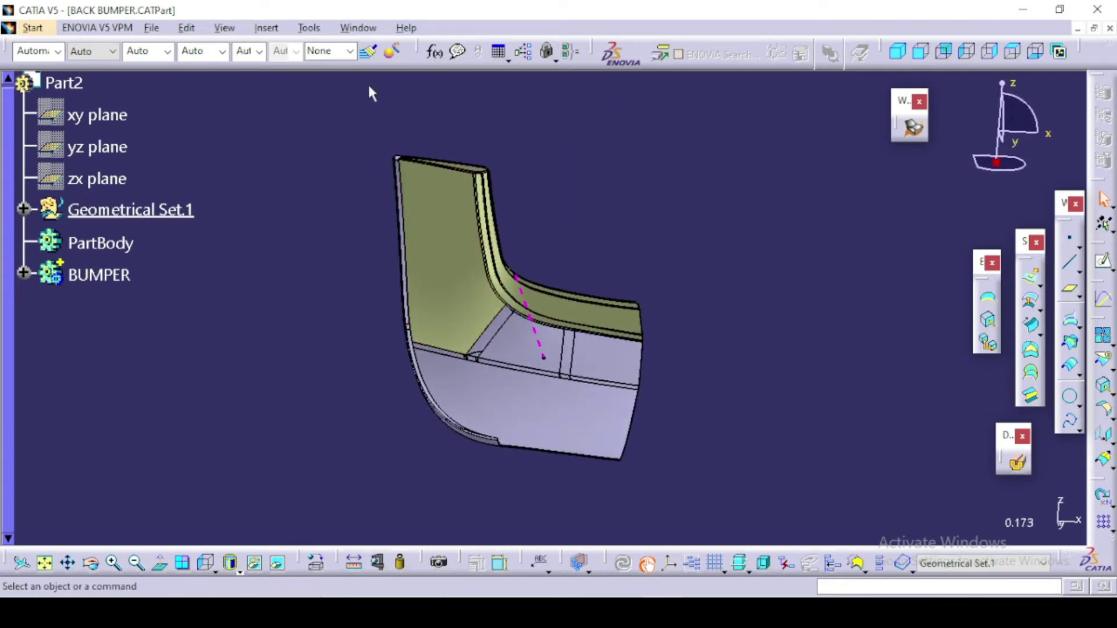
left_click(309, 29)
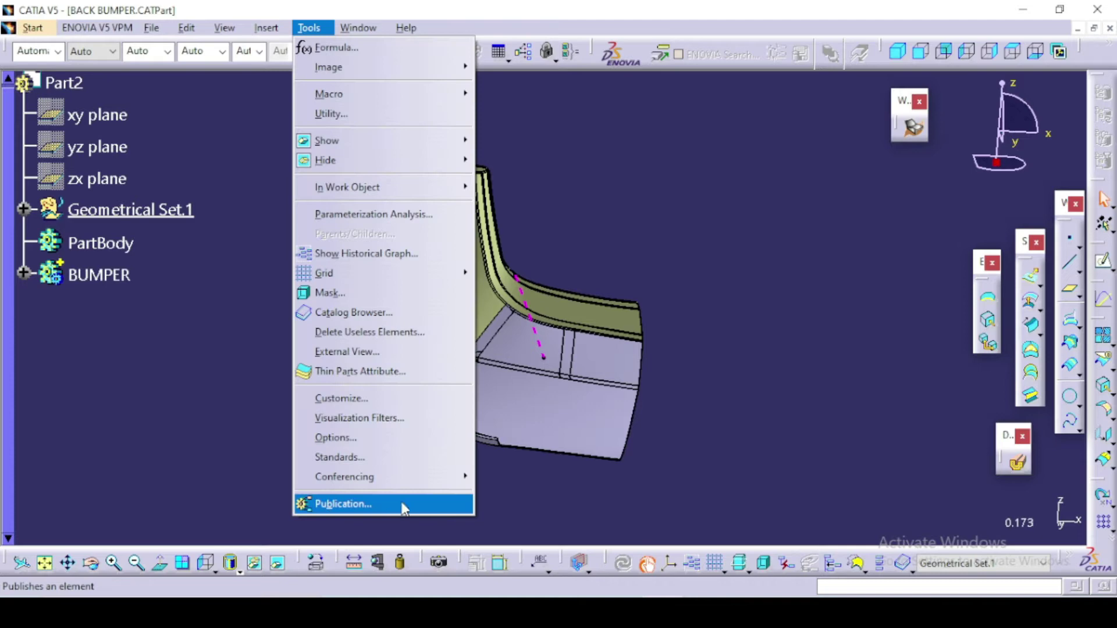
left_click(652, 243)
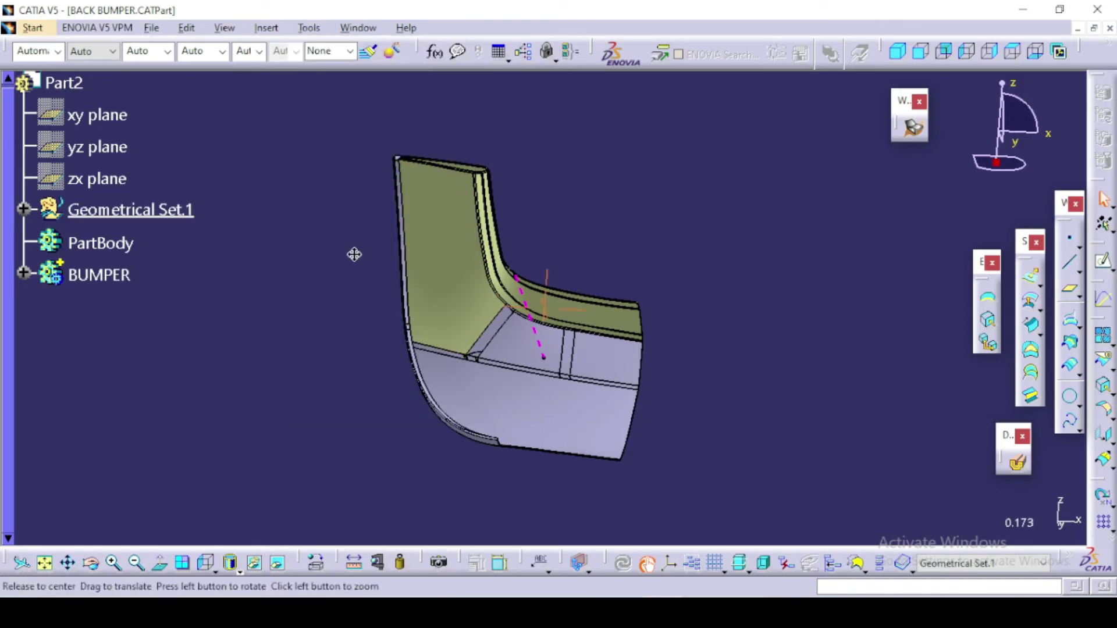
Step: Zoom and rotate around the bumper's inner face, flange and top corner to inspect its shape
mouse_move(409, 269)
middle_mouse_down()
mouse_move(423, 224)
mouse_move(461, 194)
mouse_move(523, 205)
mouse_move(511, 229)
mouse_move(524, 208)
mouse_move(503, 163)
mouse_move(522, 212)
middle_mouse_up()
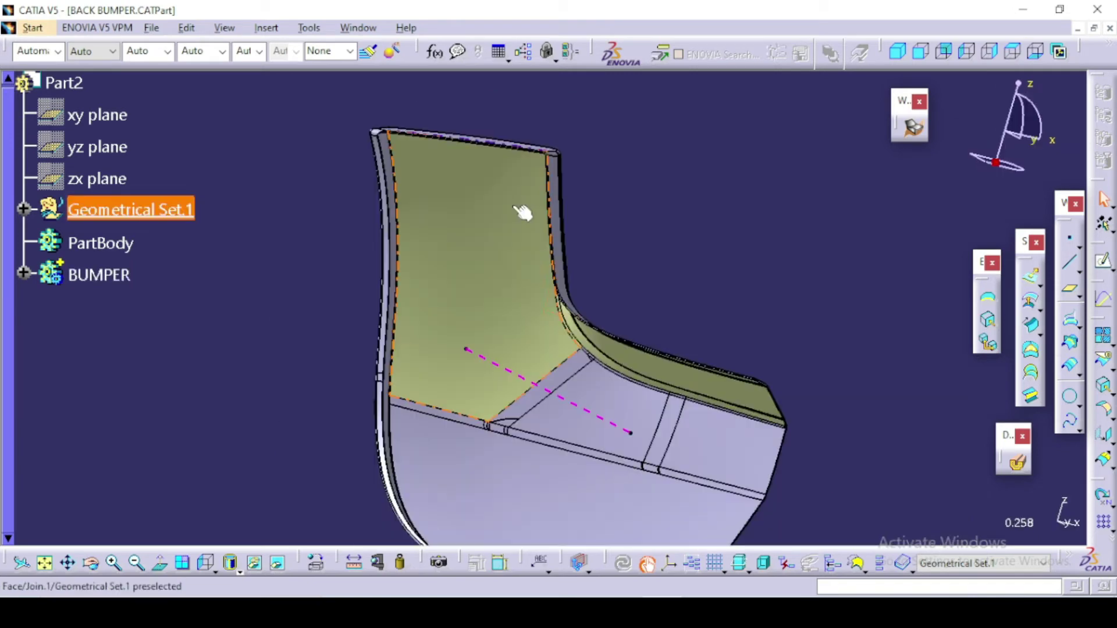
mouse_move(407, 210)
middle_mouse_down()
mouse_move(424, 292)
mouse_move(499, 281)
mouse_move(545, 210)
mouse_move(549, 170)
mouse_move(491, 220)
middle_mouse_up()
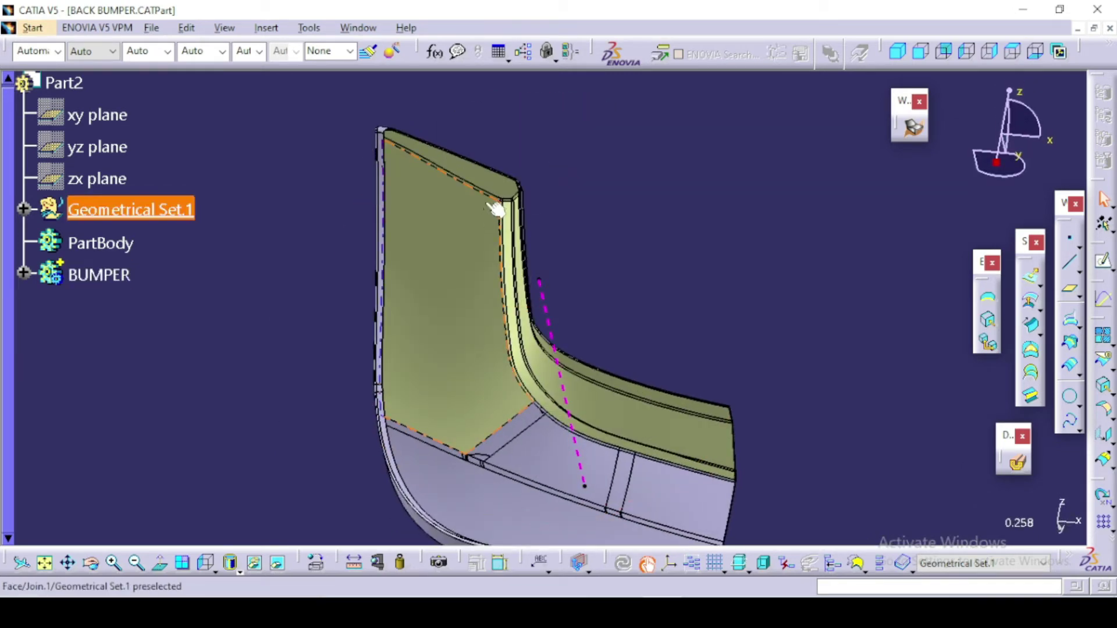
mouse_move(409, 179)
middle_mouse_down()
mouse_move(428, 217)
mouse_move(446, 214)
middle_mouse_up()
right_click(143, 214)
left_click(169, 221)
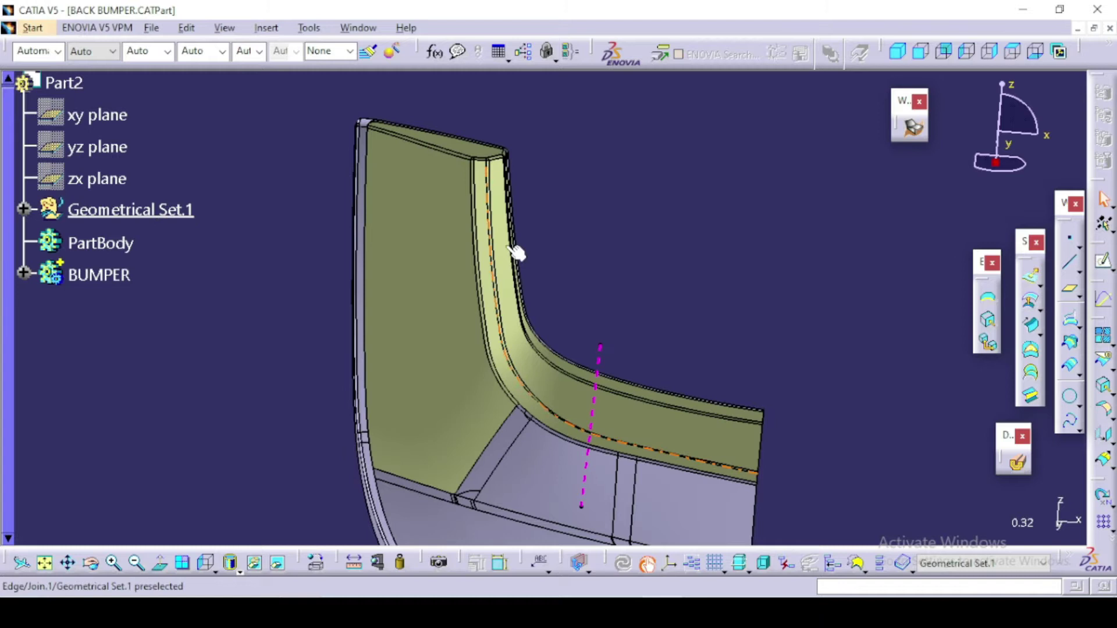
left_click(499, 192)
mouse_move(498, 192)
middle_mouse_down()
mouse_move(509, 224)
mouse_move(568, 242)
mouse_move(573, 224)
mouse_move(509, 232)
middle_mouse_up()
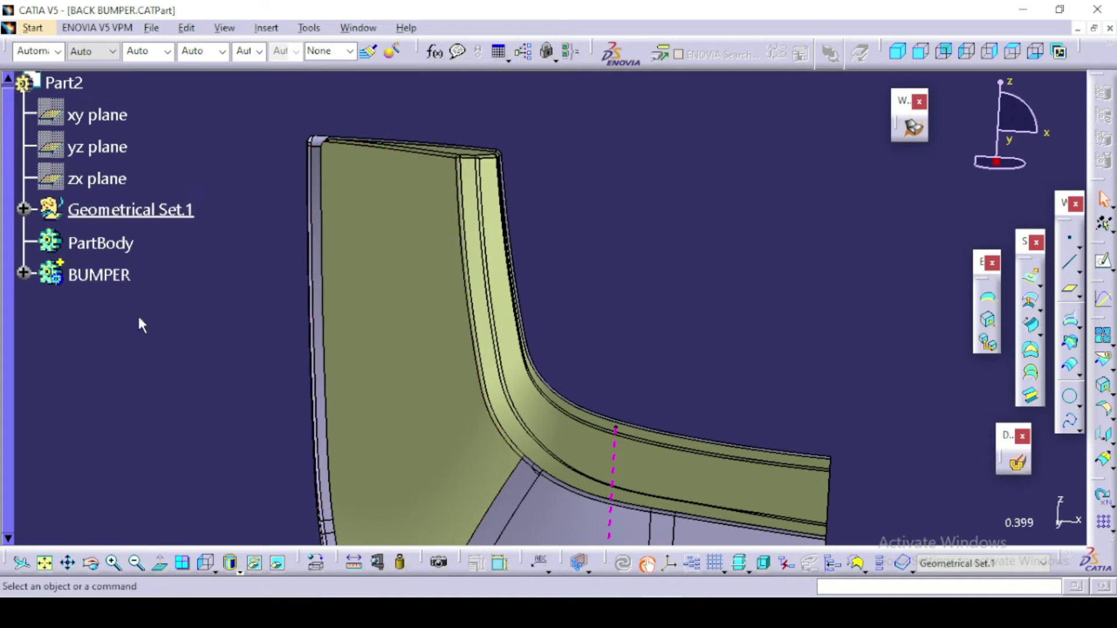
mouse_move(506, 176)
middle_mouse_down()
mouse_move(549, 259)
mouse_move(533, 254)
mouse_move(542, 196)
middle_mouse_up()
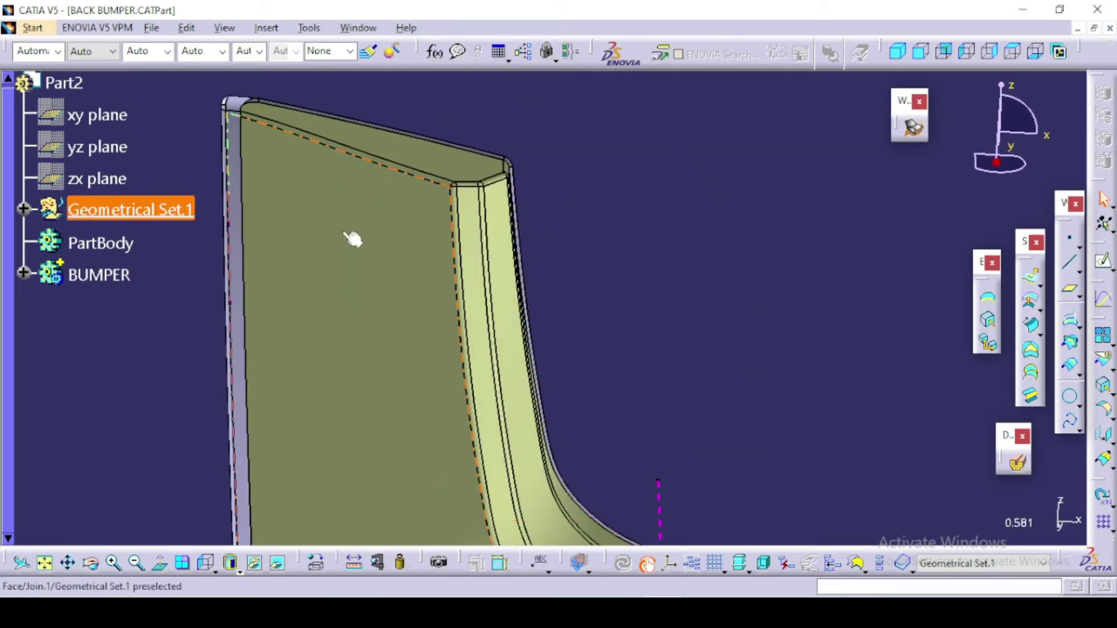
middle_click_drag(444, 200, 449, 268)
Step: Publish the Join.1 surface from Geometrical Set.1 using Tools > Publication
left_click(310, 28)
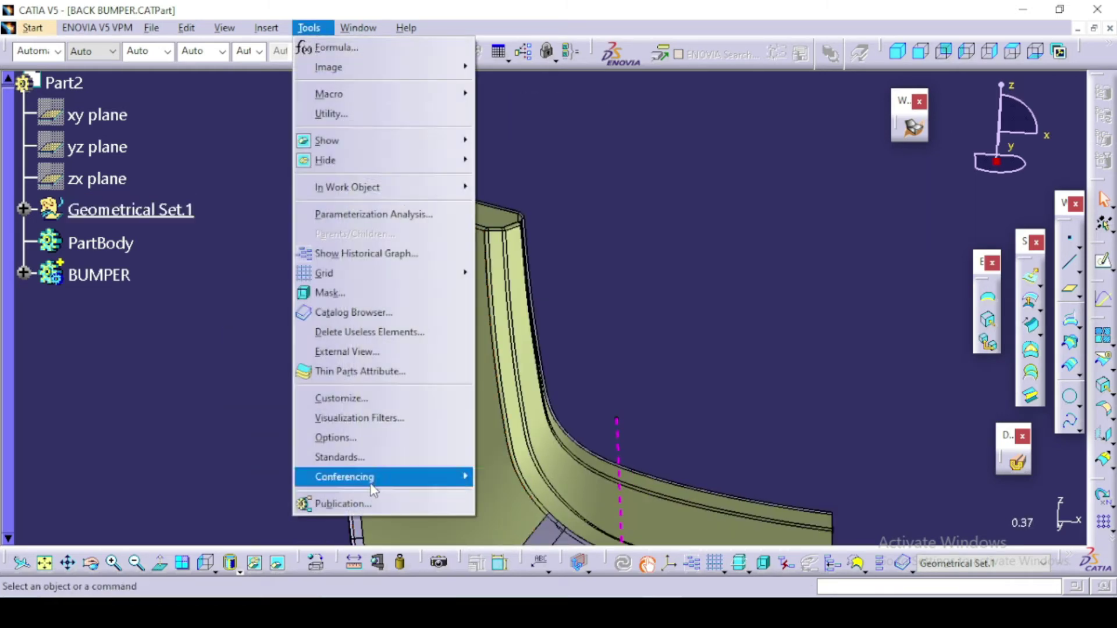
left_click(336, 504)
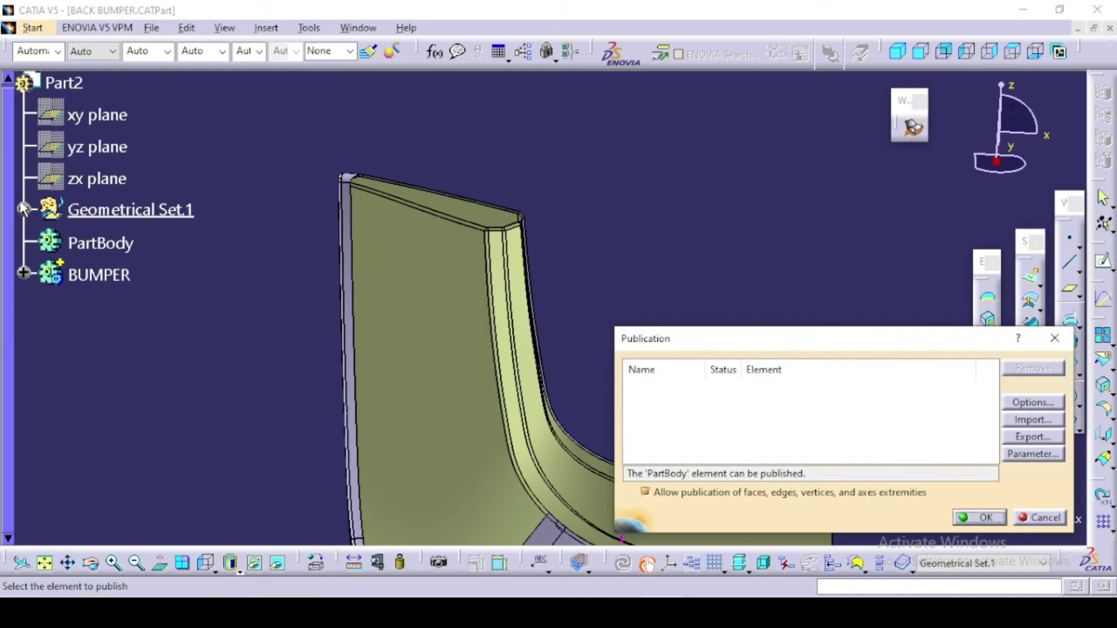
left_click(24, 209)
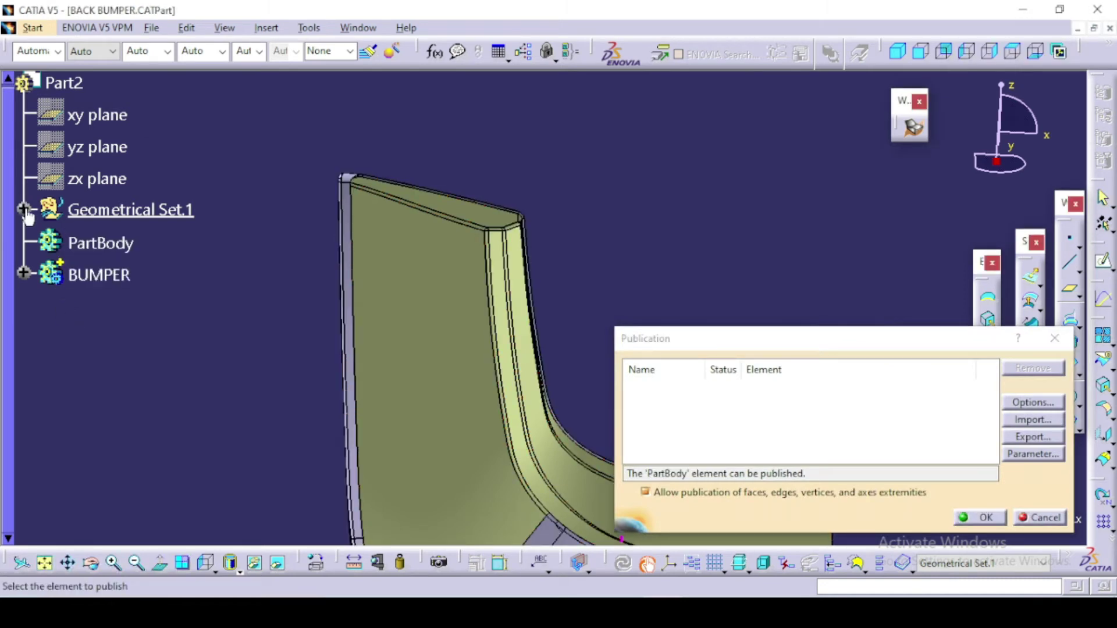
left_click(26, 211)
left_click(111, 307)
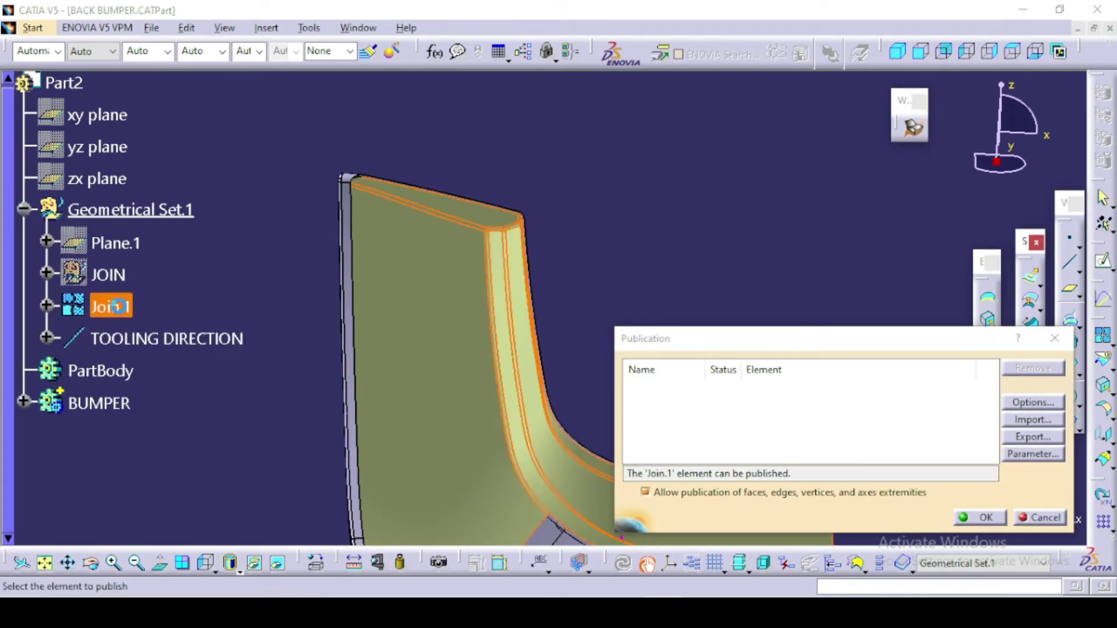
left_click(983, 517)
left_click(91, 467)
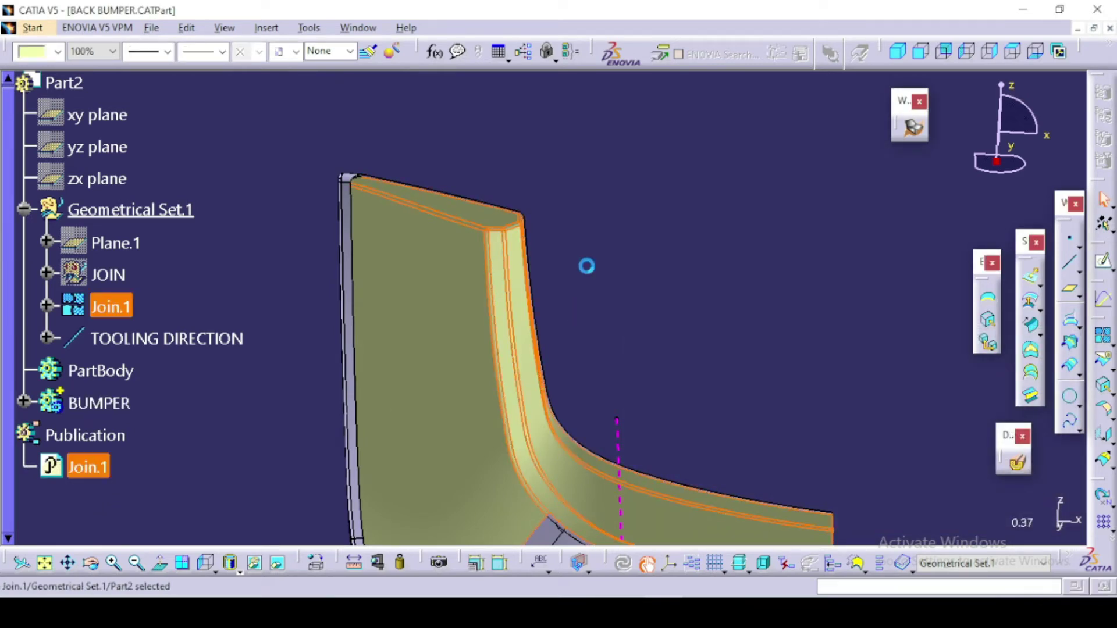
Step: Copy the published Join.1 from the bumper's Publication node
middle_click_drag(498, 182, 349, 366)
left_click(181, 422)
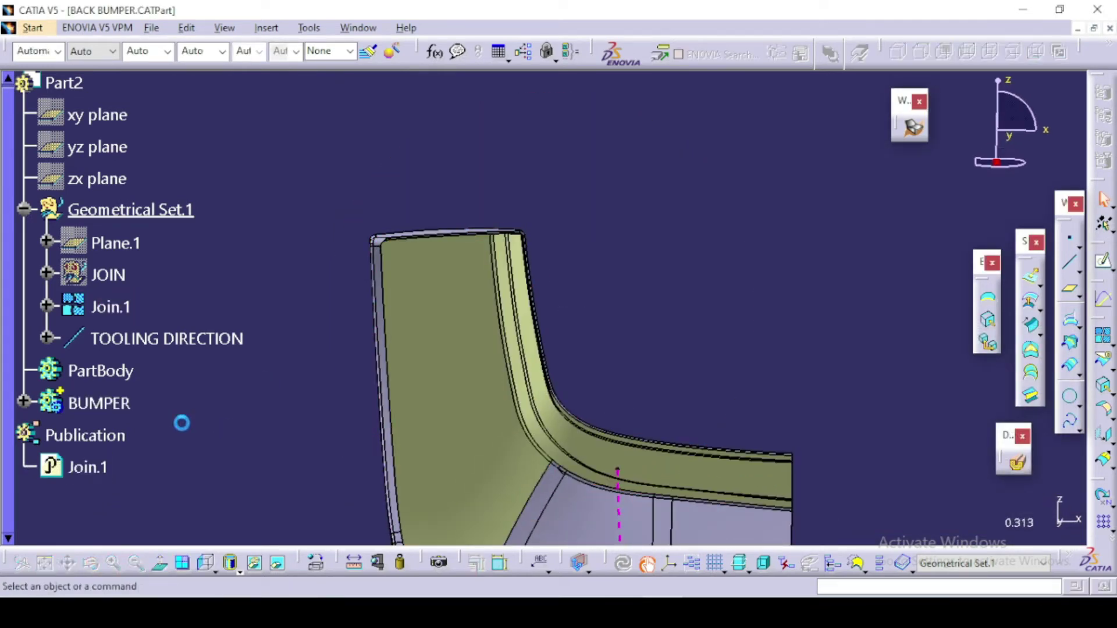
left_click(105, 466)
right_click(105, 466)
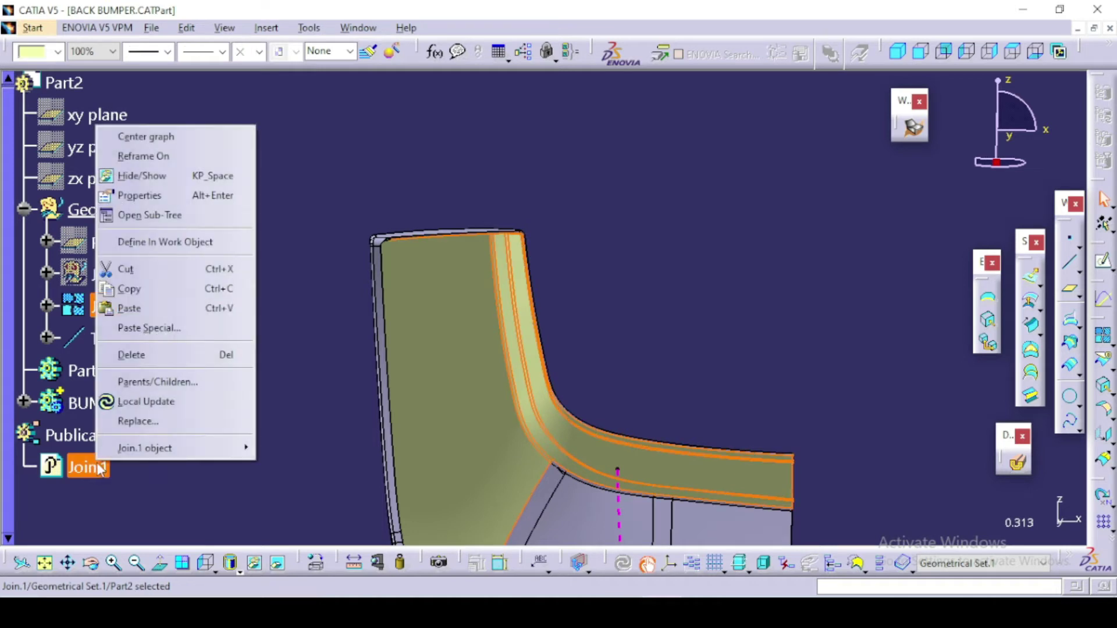
left_click(133, 289)
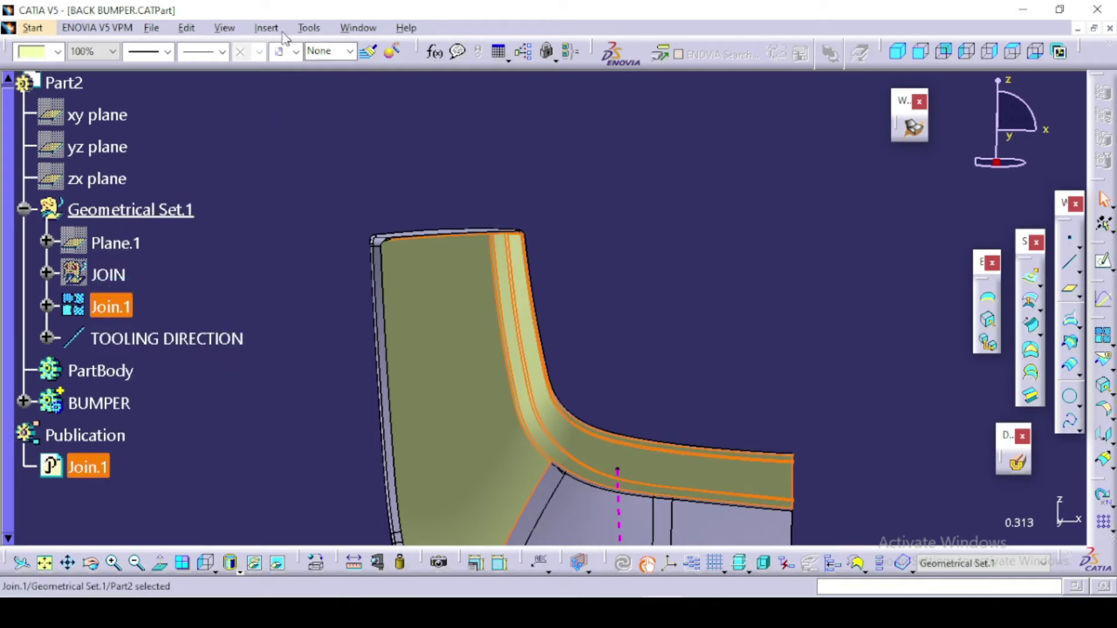
Step: Paste it into Part3's Geometrical Set.1 as Result With Link
left_click(357, 27)
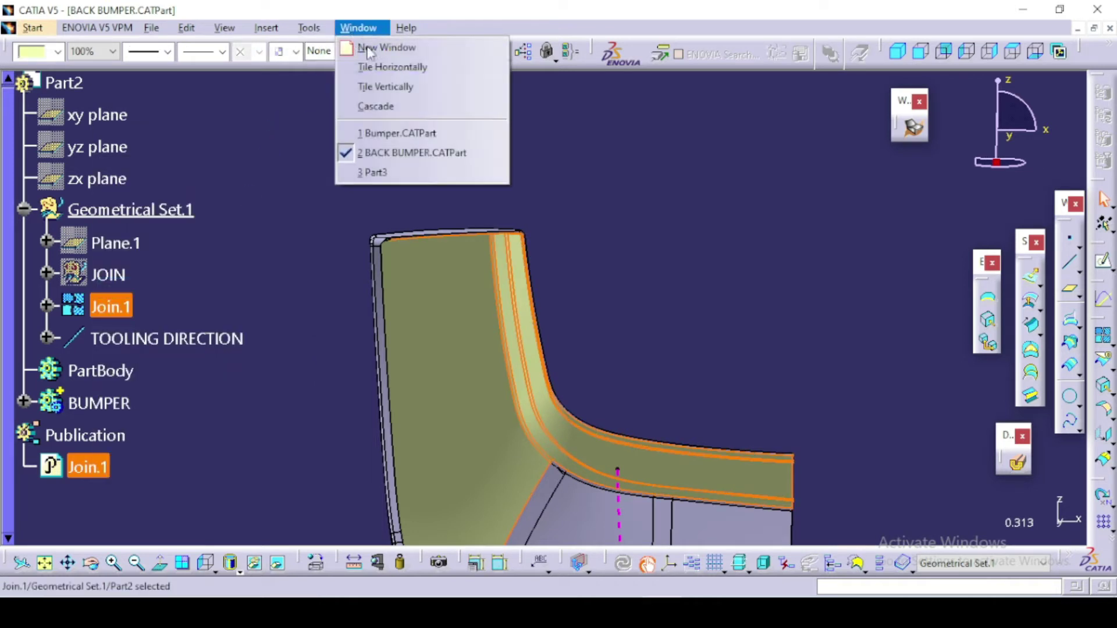
left_click(400, 174)
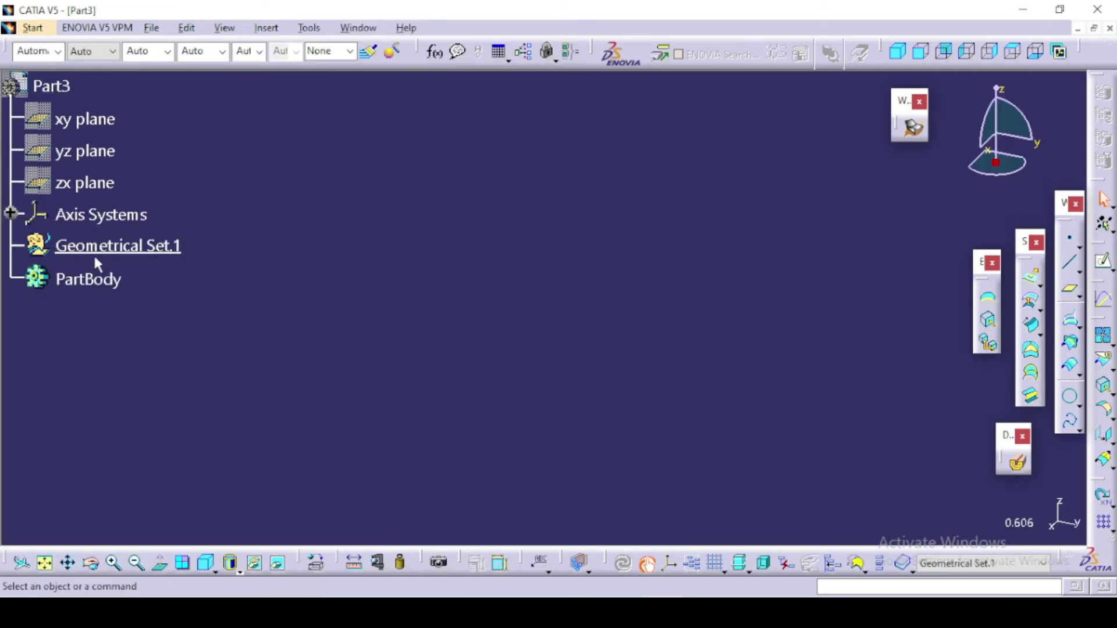
right_click(116, 246)
left_click(180, 450)
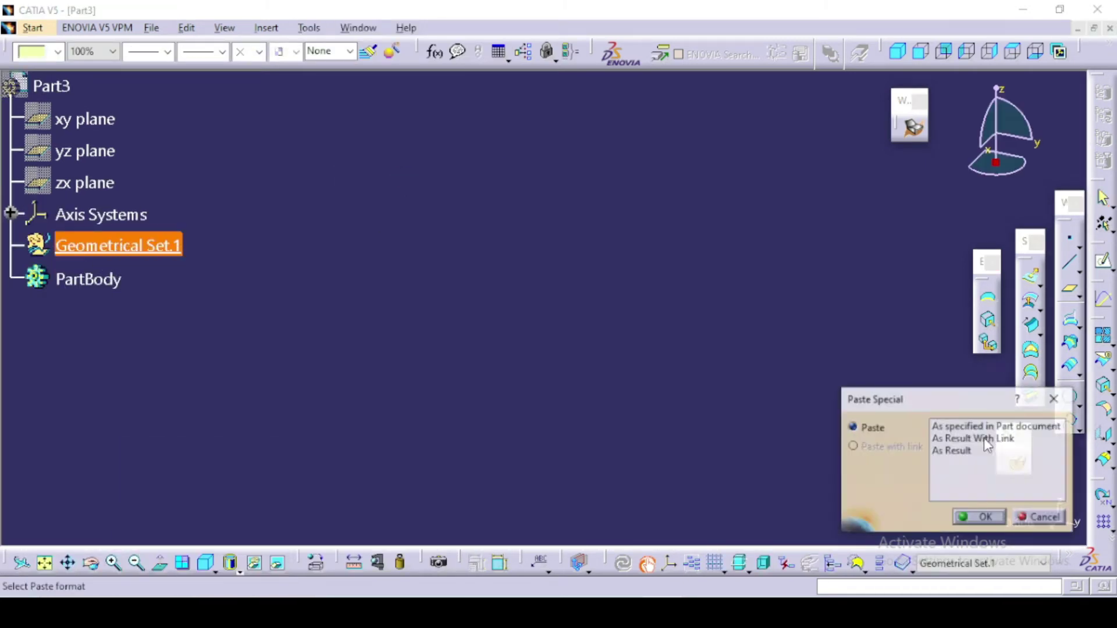
left_click(991, 438)
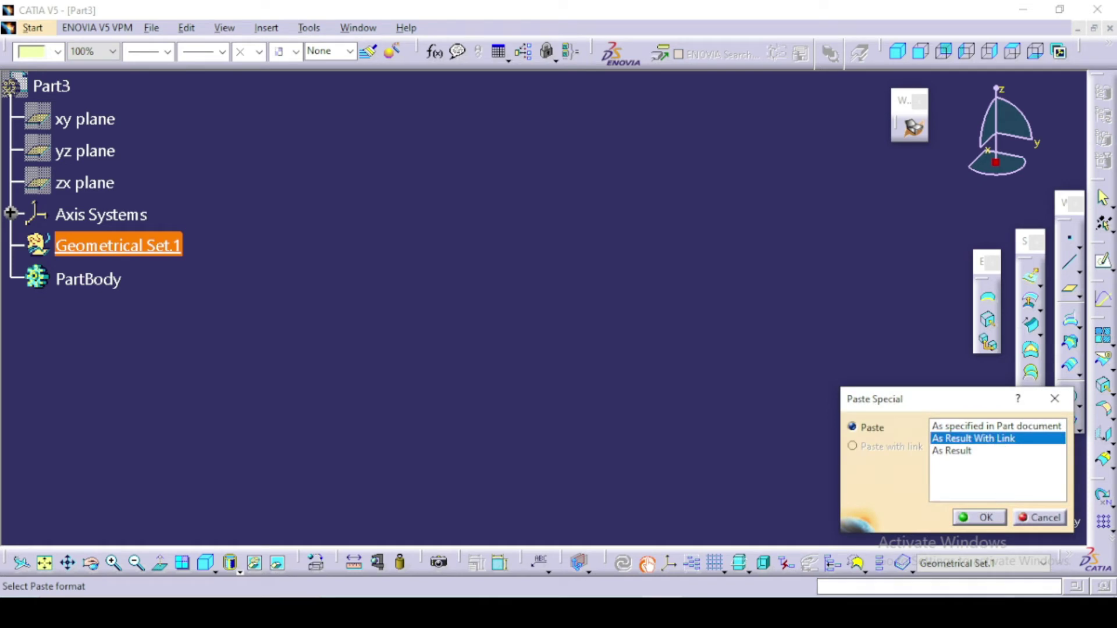
left_click(985, 517)
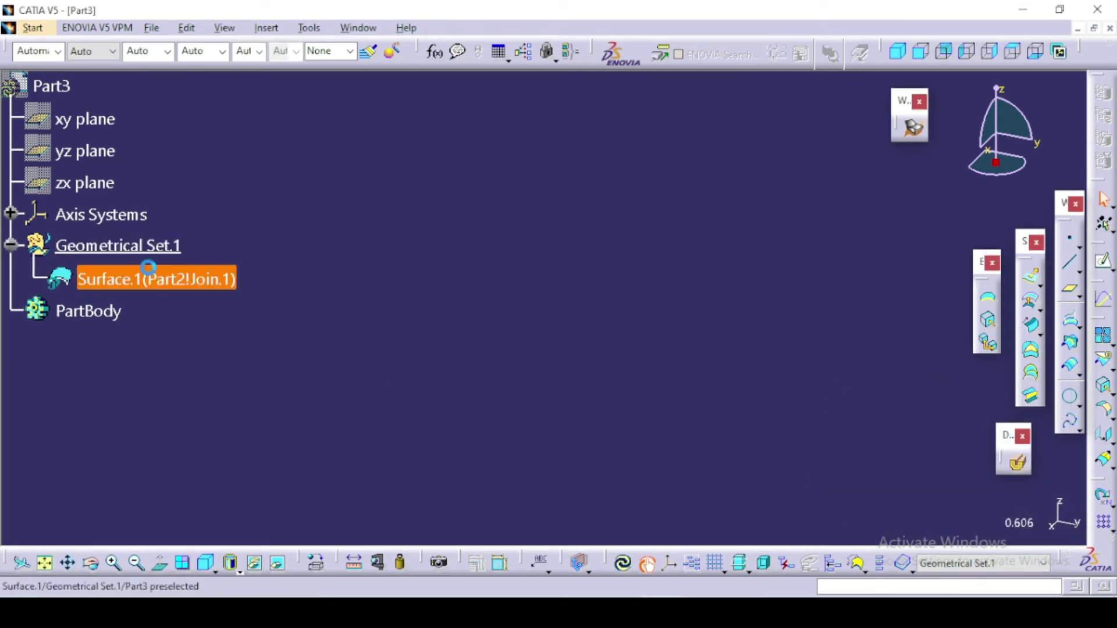
left_click(369, 247)
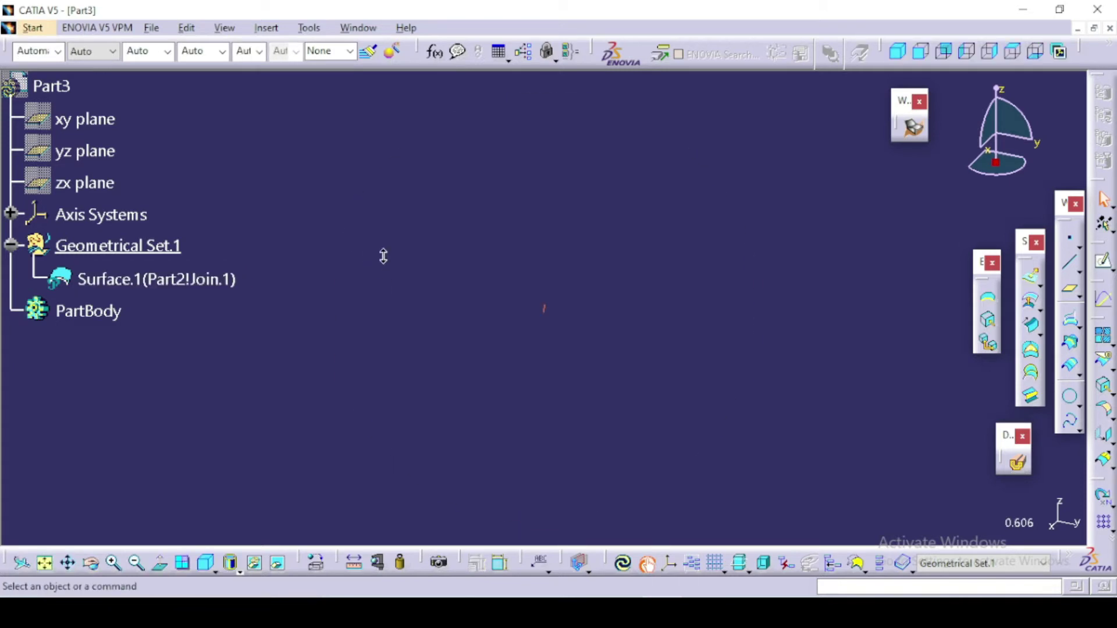
Step: Fit all, then rotate and zoom to inspect the pasted bumper surface's flat face
left_click(159, 563)
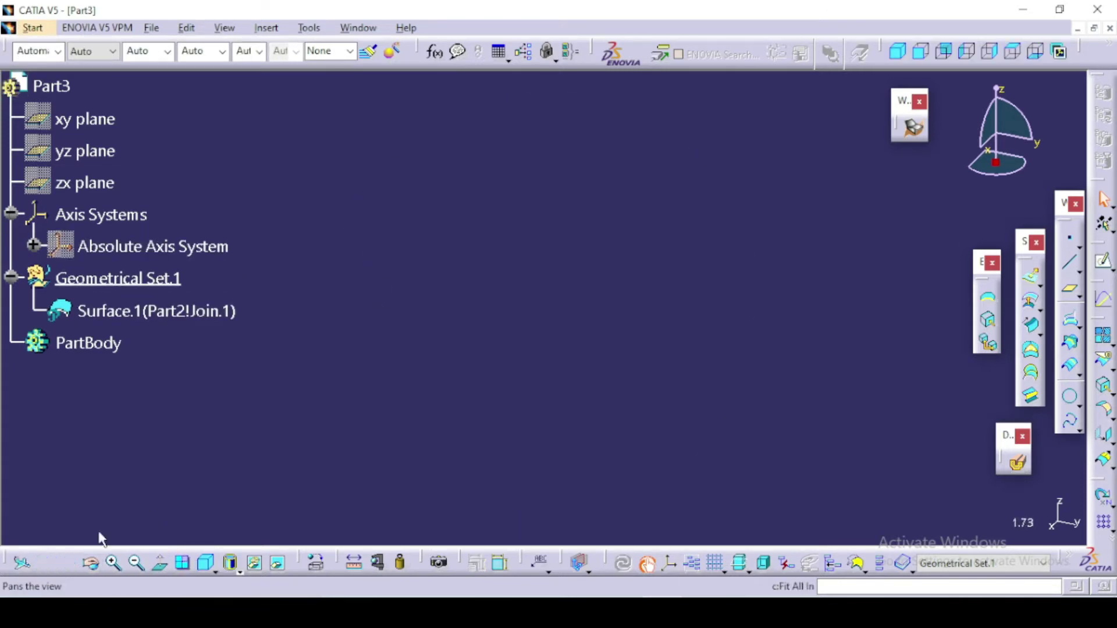
middle_click_drag(491, 389, 539, 203)
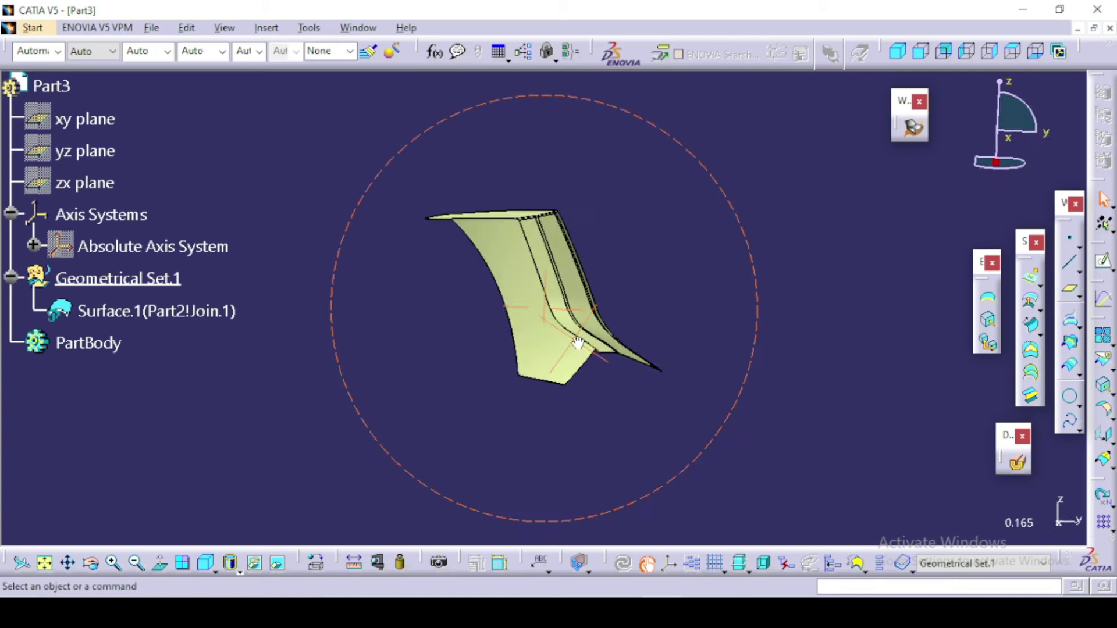
middle_click_drag(542, 247, 647, 196)
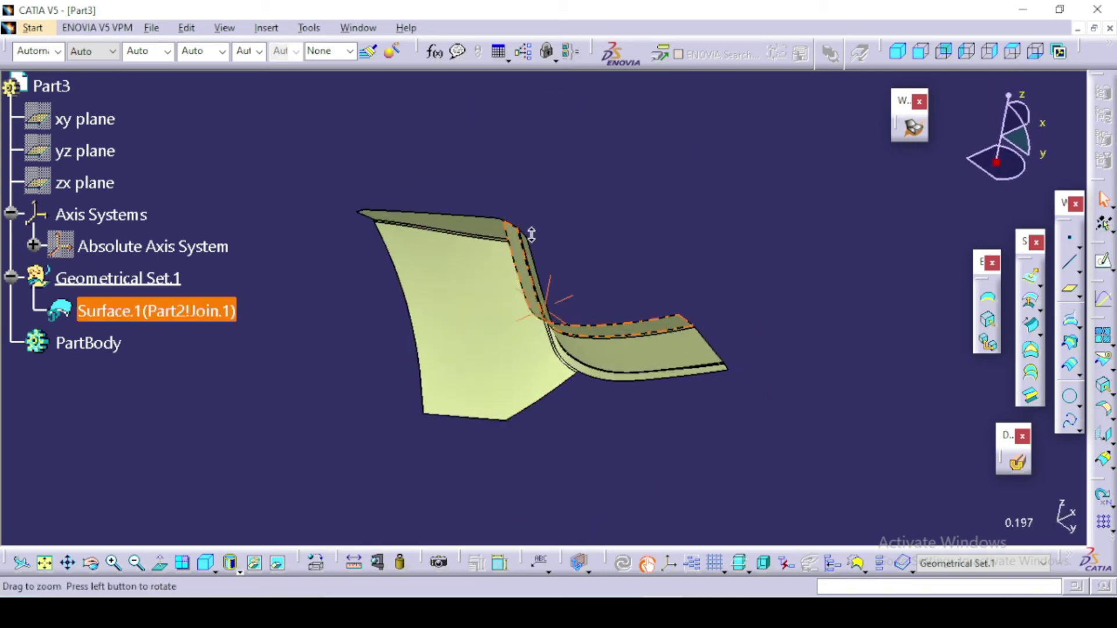
mouse_move(538, 256)
middle_mouse_down()
mouse_move(536, 295)
mouse_move(553, 250)
mouse_move(591, 279)
middle_mouse_up()
mouse_move(508, 239)
middle_mouse_down()
mouse_move(524, 267)
mouse_move(506, 334)
mouse_move(476, 351)
mouse_move(568, 314)
mouse_move(566, 227)
mouse_move(529, 244)
mouse_move(535, 317)
mouse_move(557, 292)
middle_mouse_up()
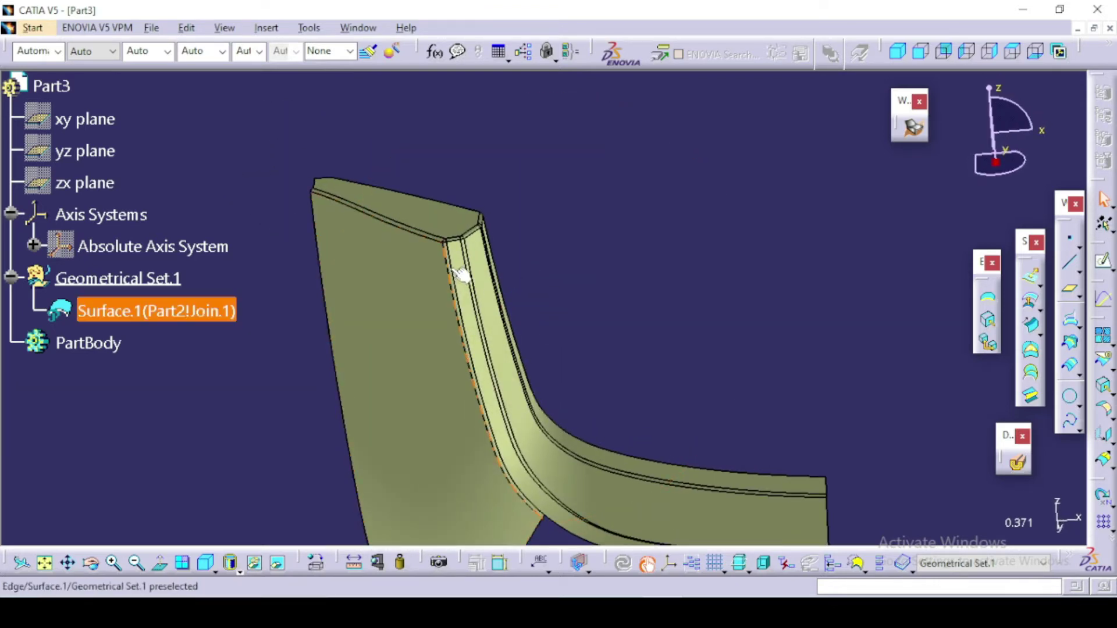
middle_click_drag(461, 274, 1015, 340)
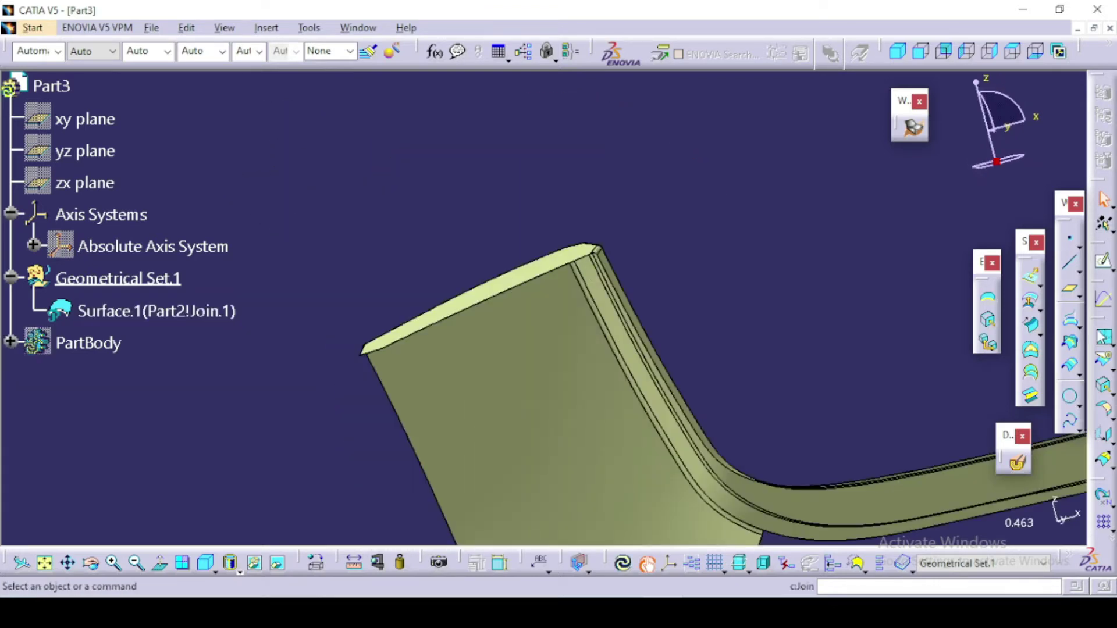
Step: Extract the large flat face of Surface.1 with Point continuity propagation as Extract.1
left_click(990, 330)
left_click(533, 334)
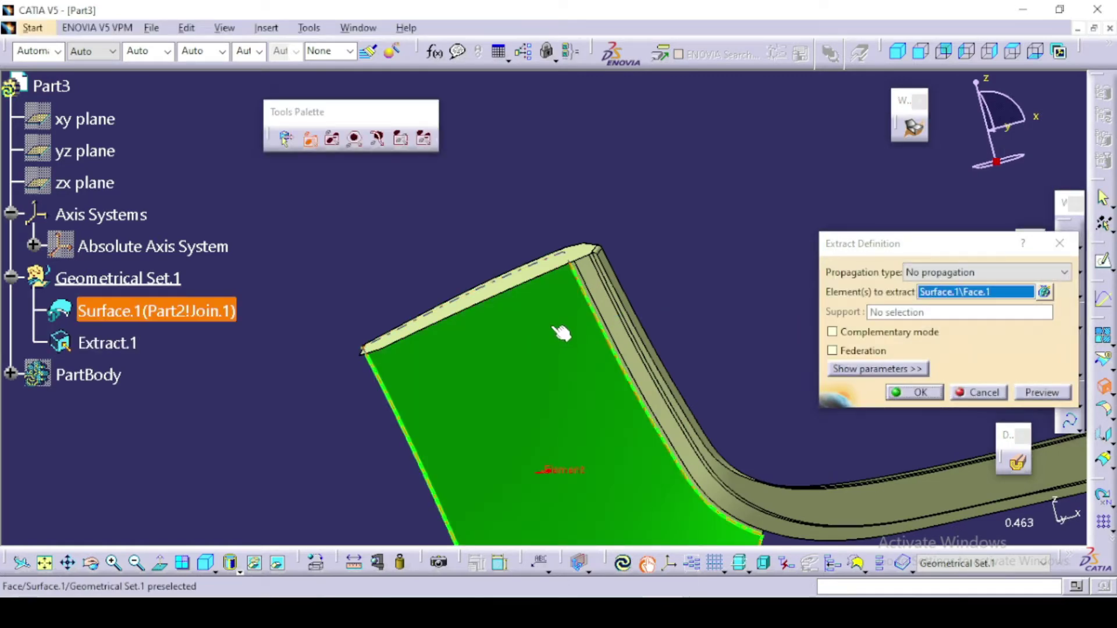
middle_click_drag(561, 332, 567, 258)
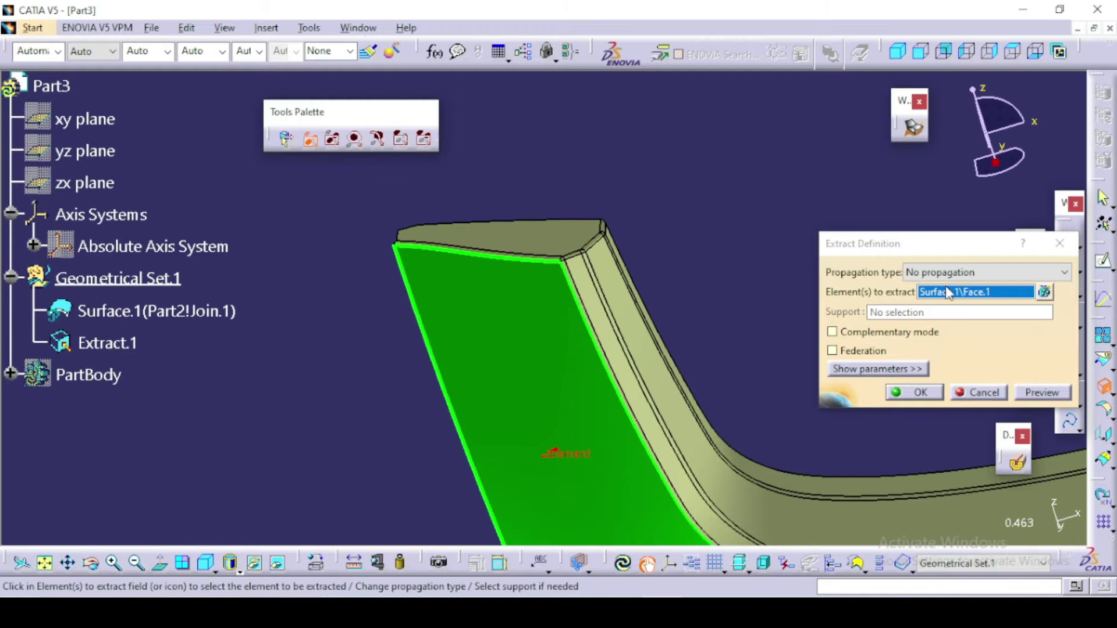
left_click(954, 272)
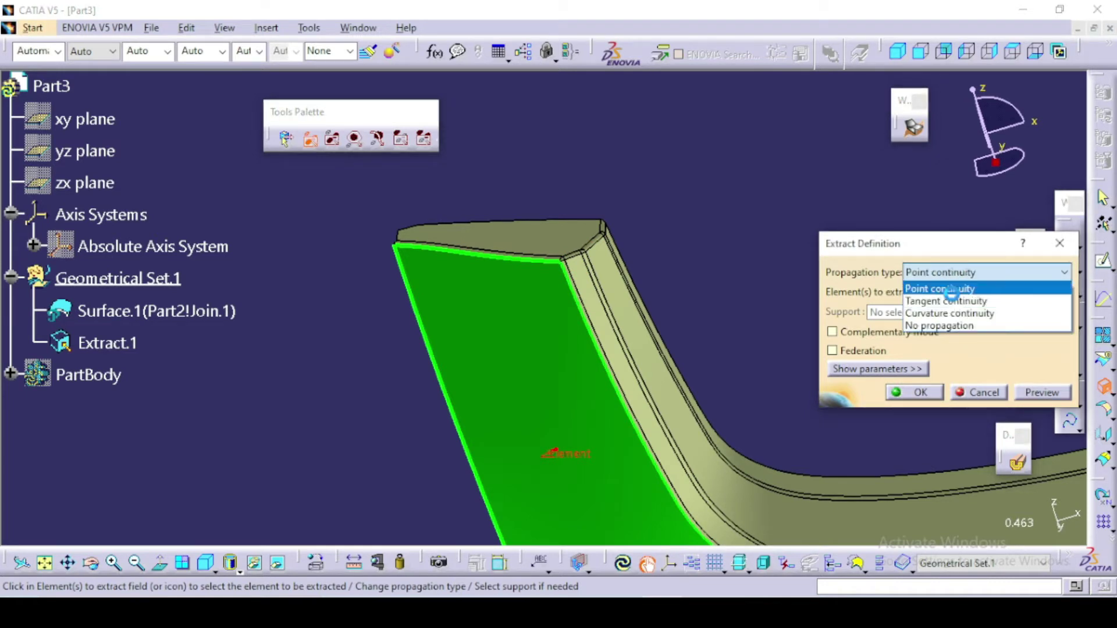
left_click(951, 289)
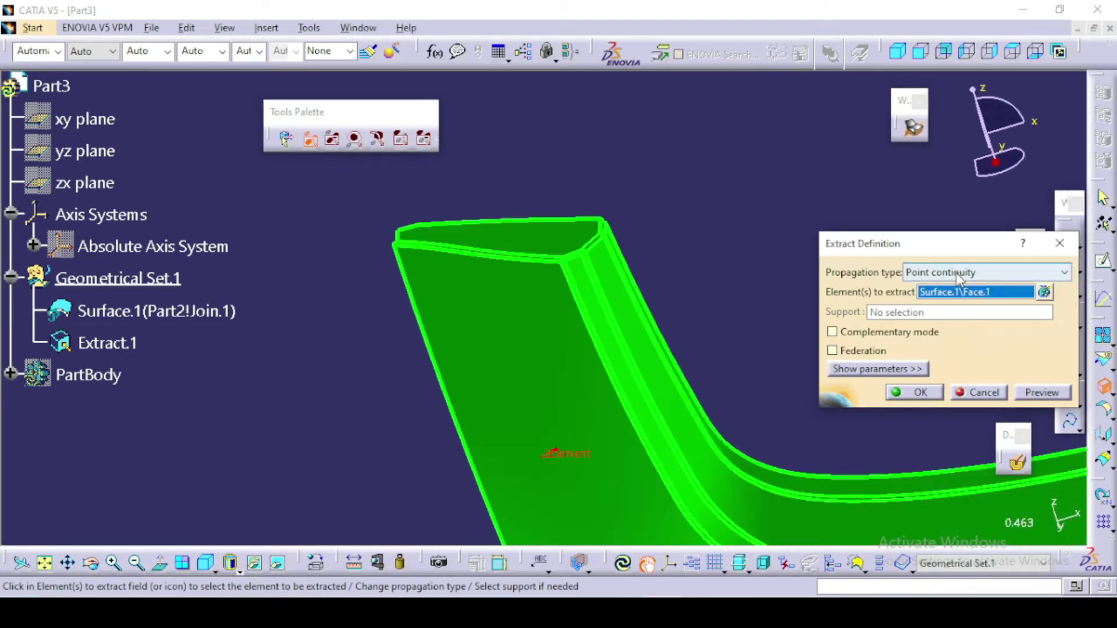
left_click(930, 395)
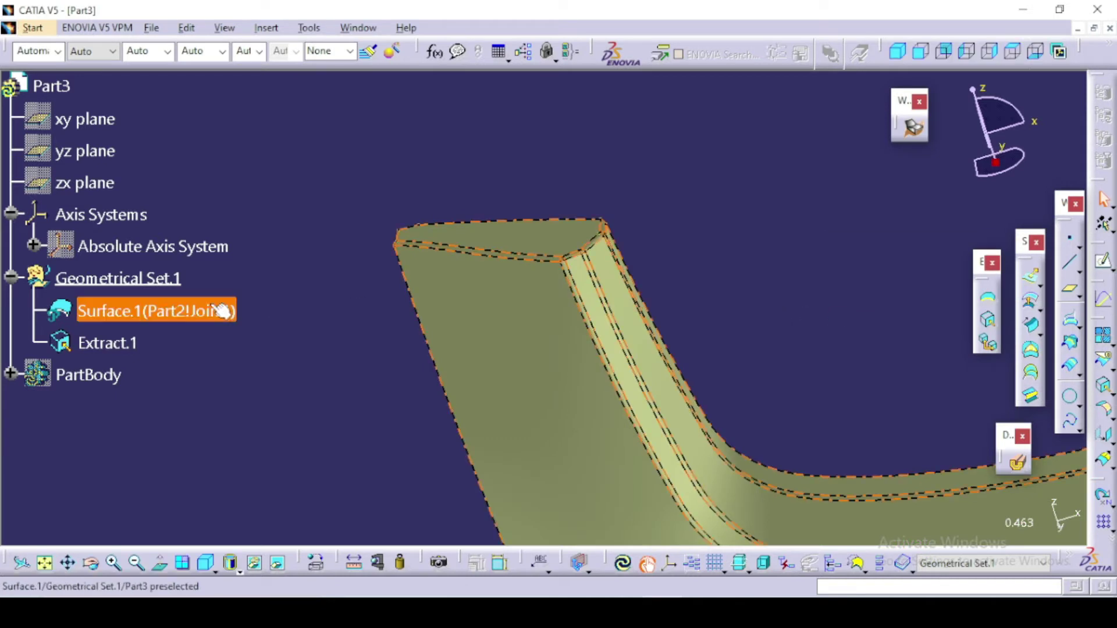
left_click(240, 314)
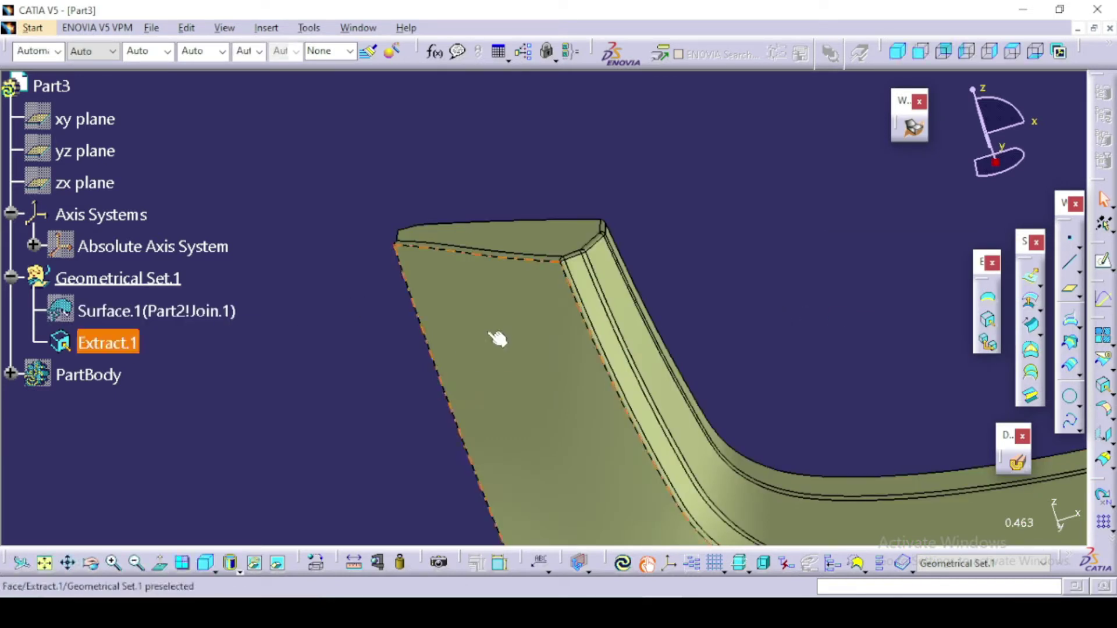
middle_click_drag(528, 314, 512, 285)
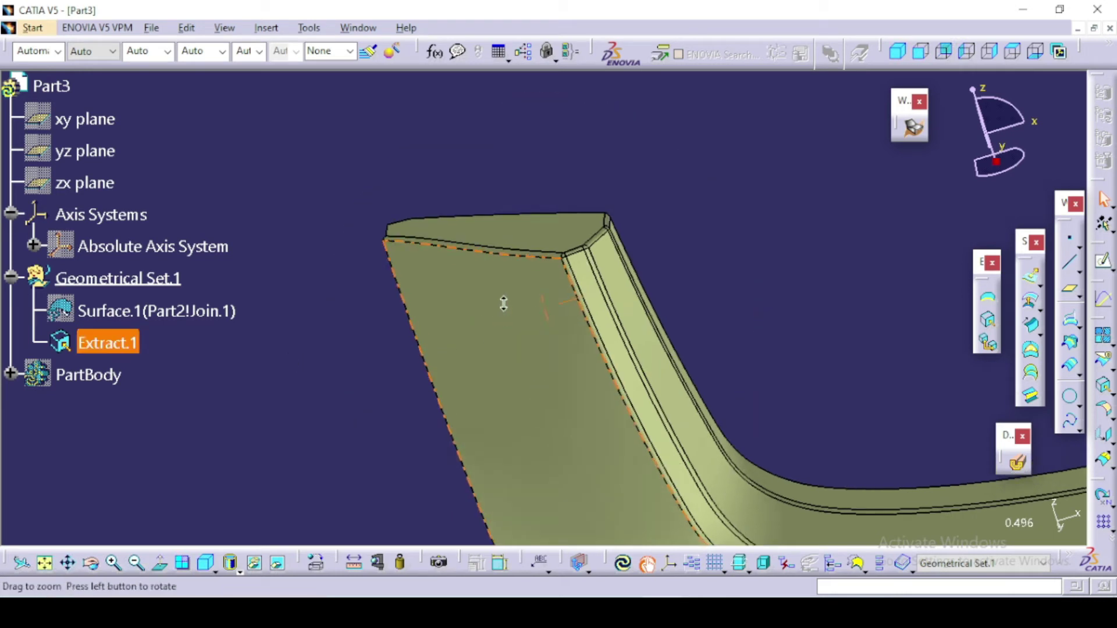
Step: Start an offset and create Extract.2 of the top face, no propagation, as its reference
left_click(1032, 306)
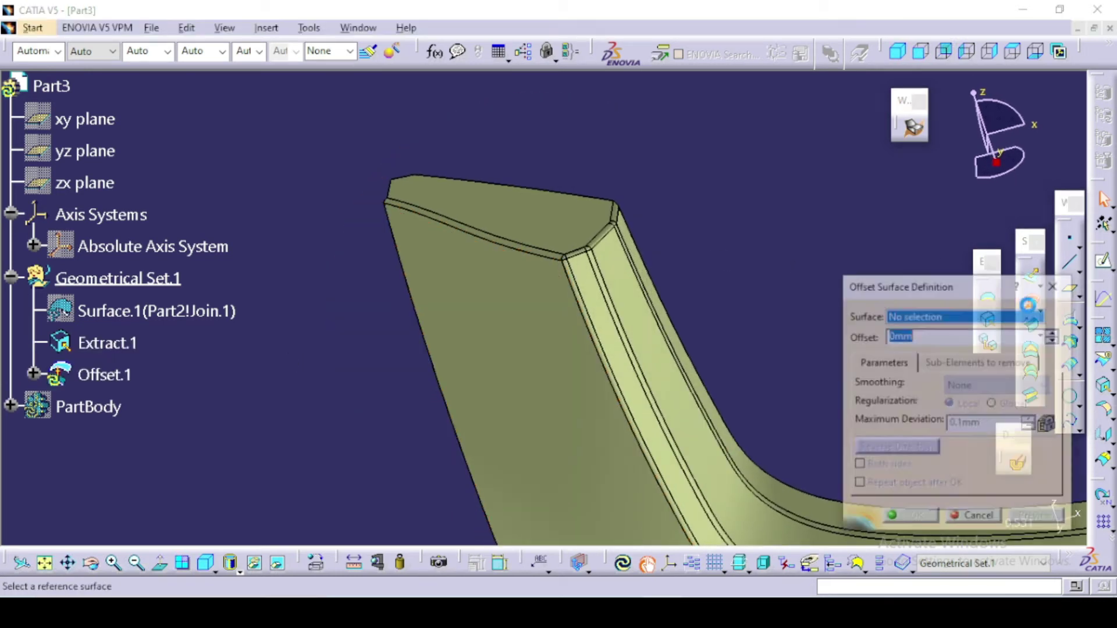
right_click(954, 321)
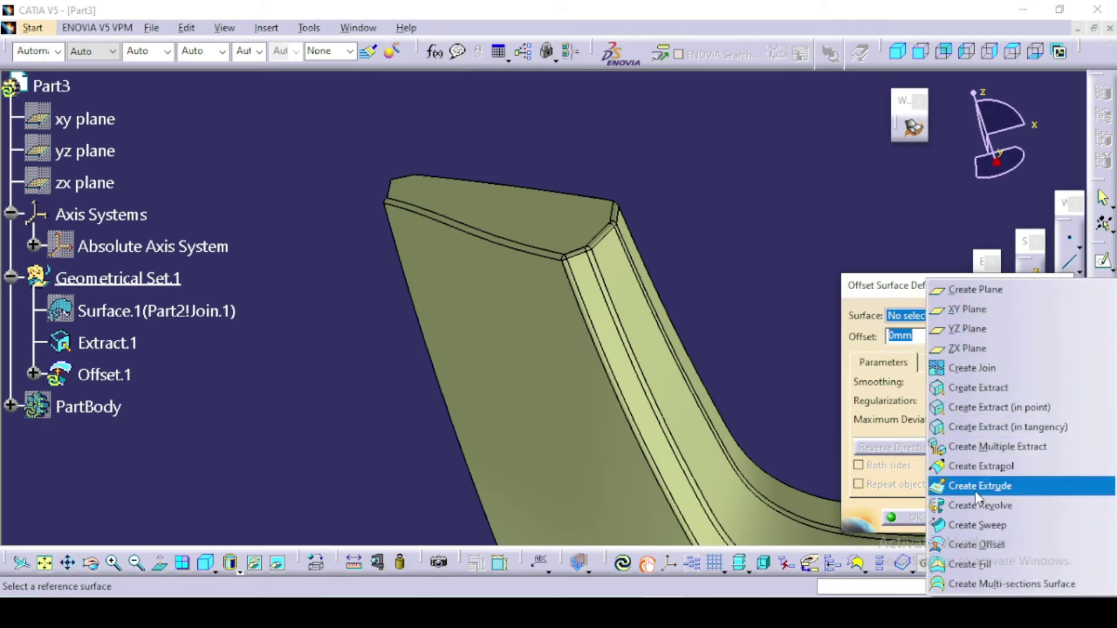
left_click(973, 387)
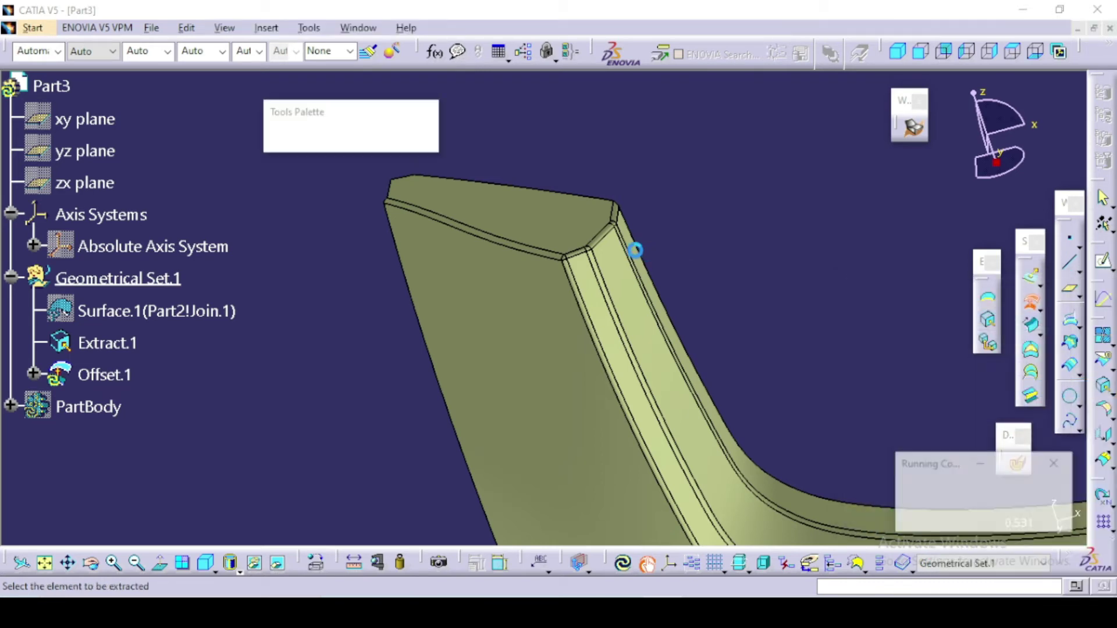
left_click(561, 220)
left_click(976, 277)
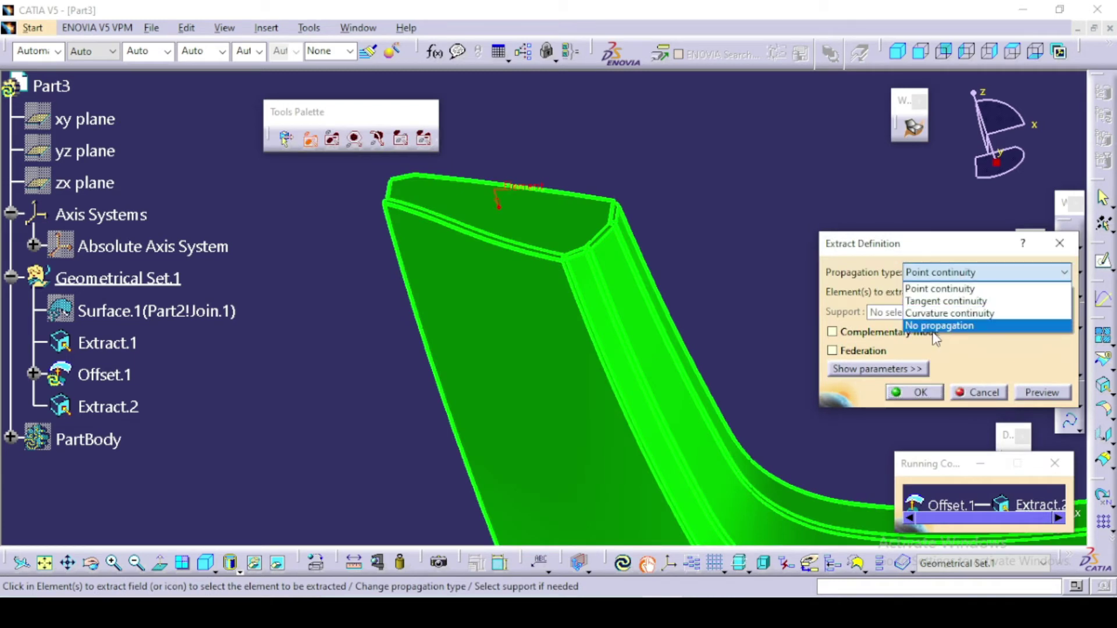
left_click(936, 327)
left_click(924, 393)
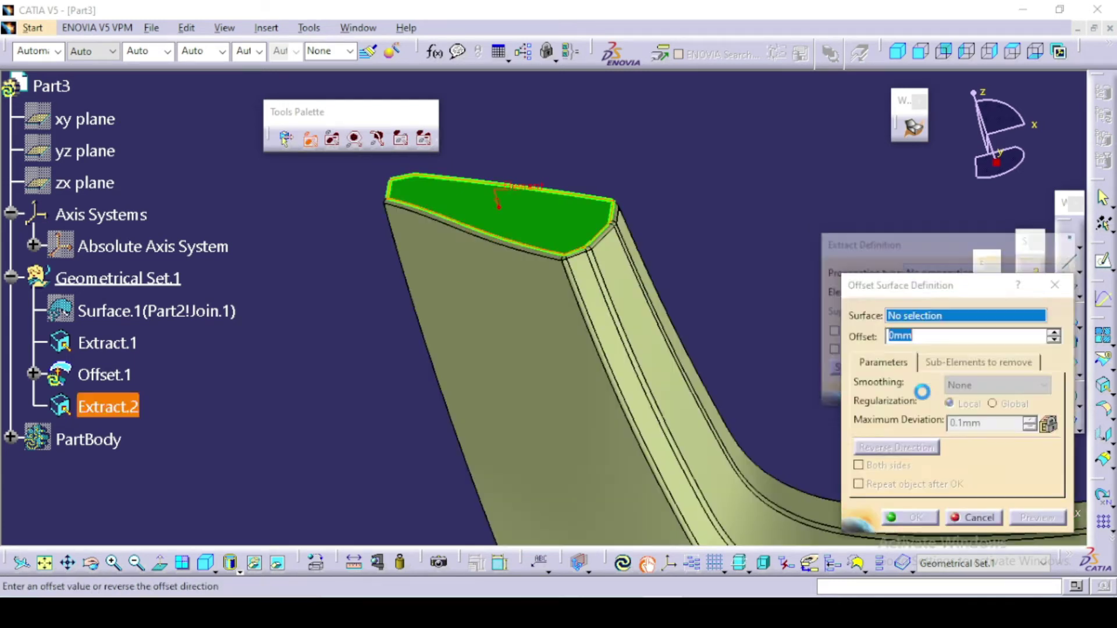
Step: Set the offset to 10 mm in the reversed direction to create Offset.1
double_click(921, 337)
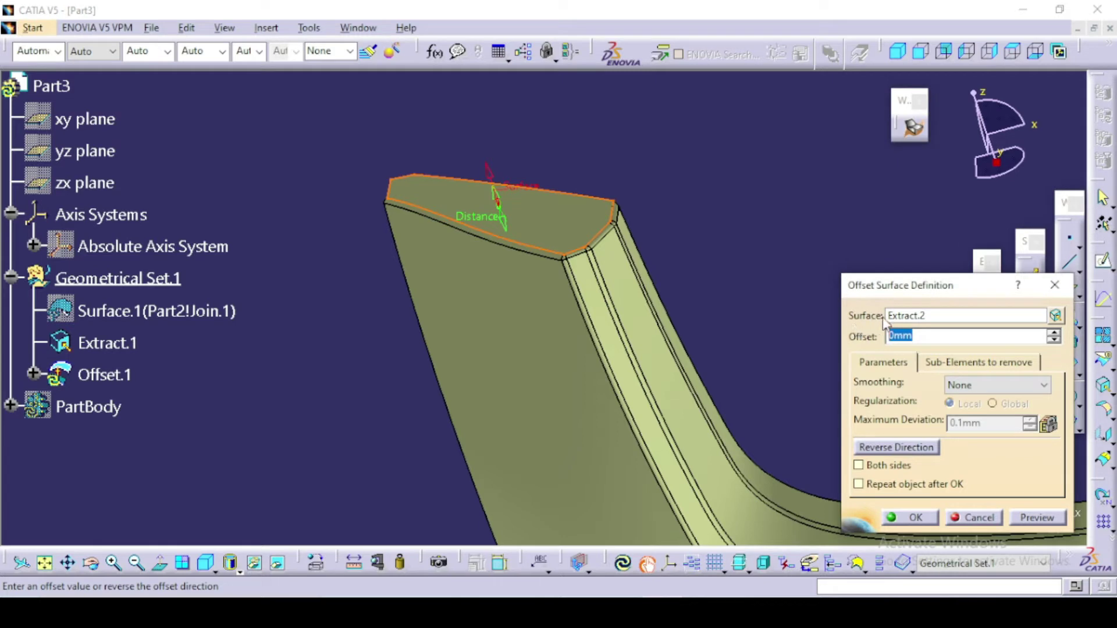
type("5")
left_click(907, 448)
type("10")
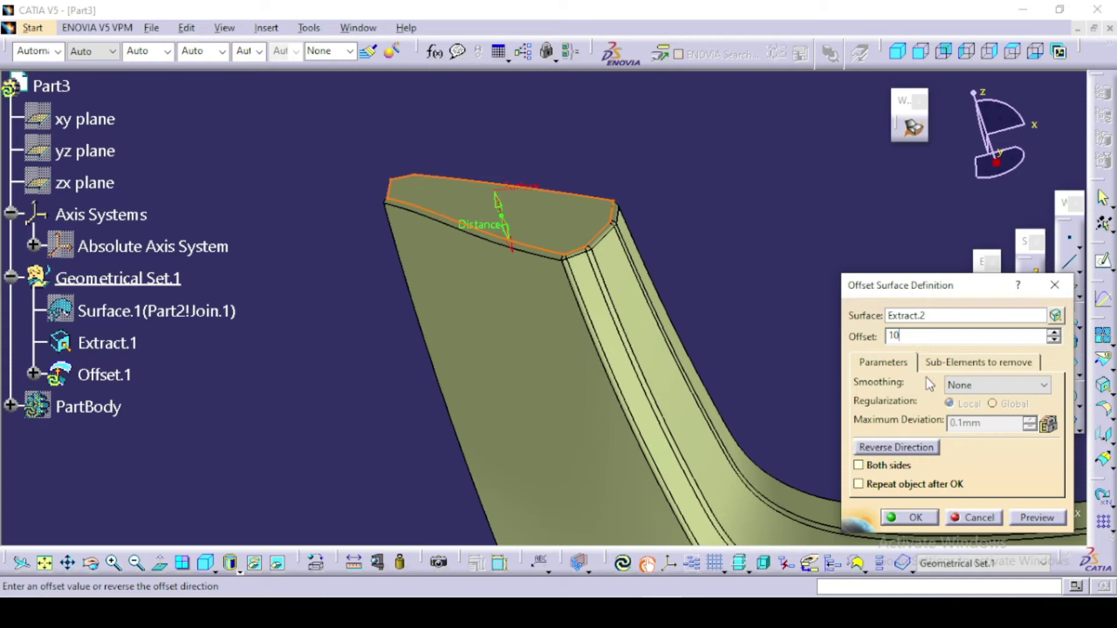
left_click(930, 518)
middle_click_drag(738, 182, 598, 190)
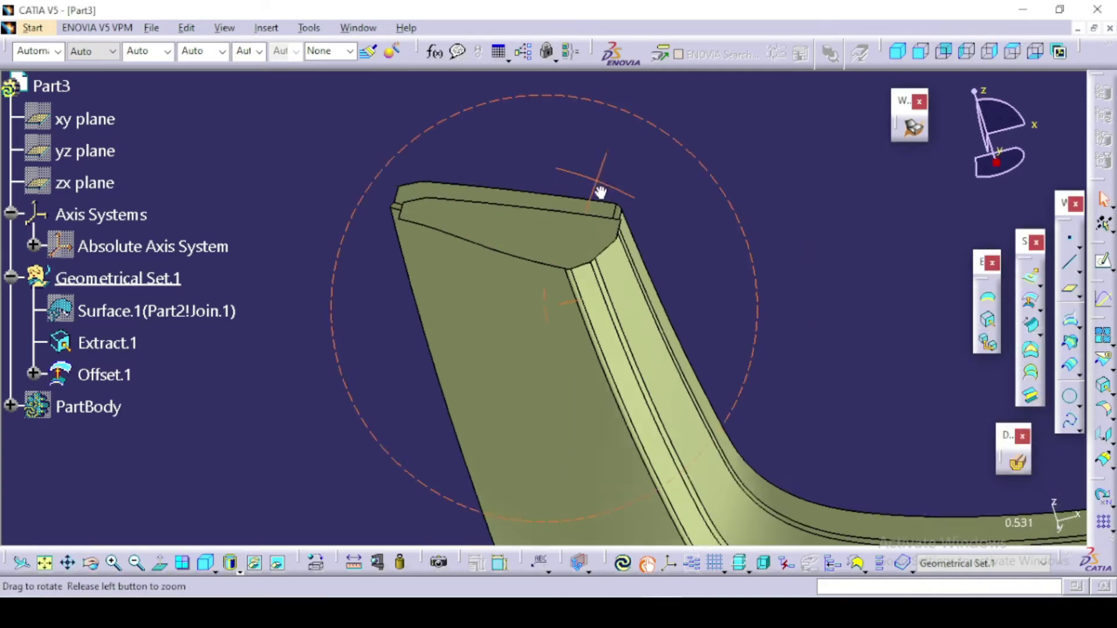
Step: Extrapolate Offset.1 10 mm from its edge with curvature continuity and point-continuity propagation
left_click(1103, 463)
middle_click_drag(568, 307, 527, 268)
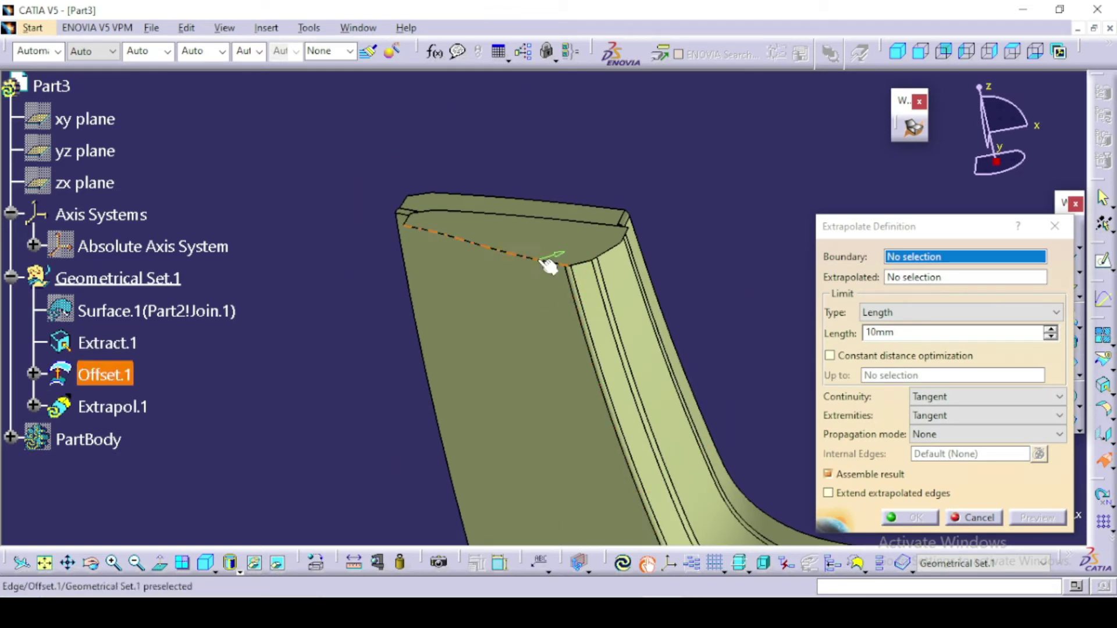
left_click(544, 264)
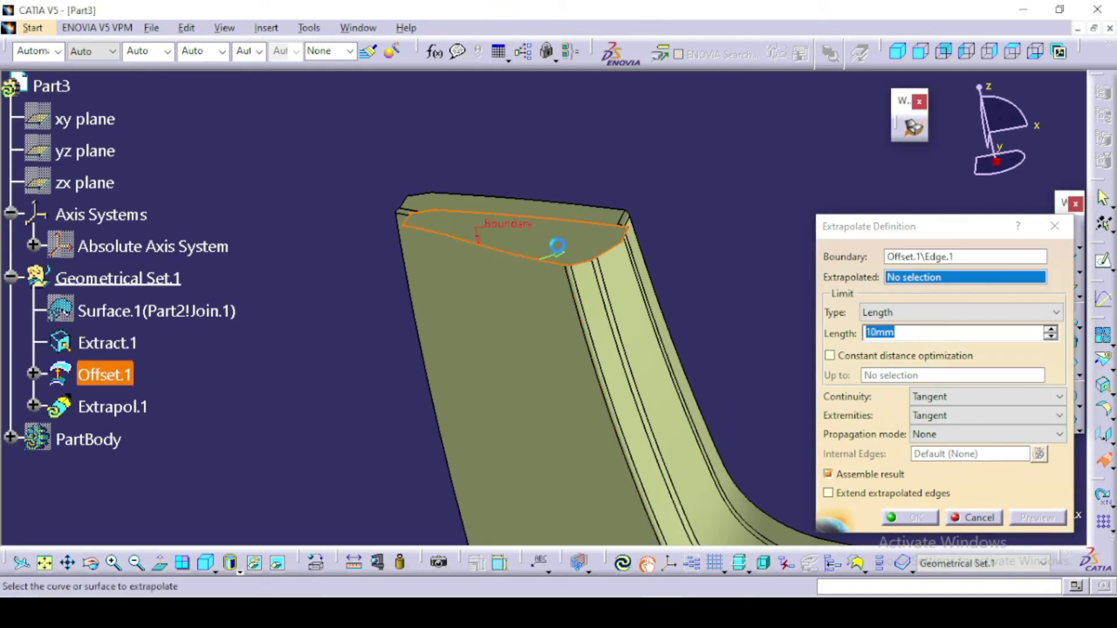
left_click(558, 262)
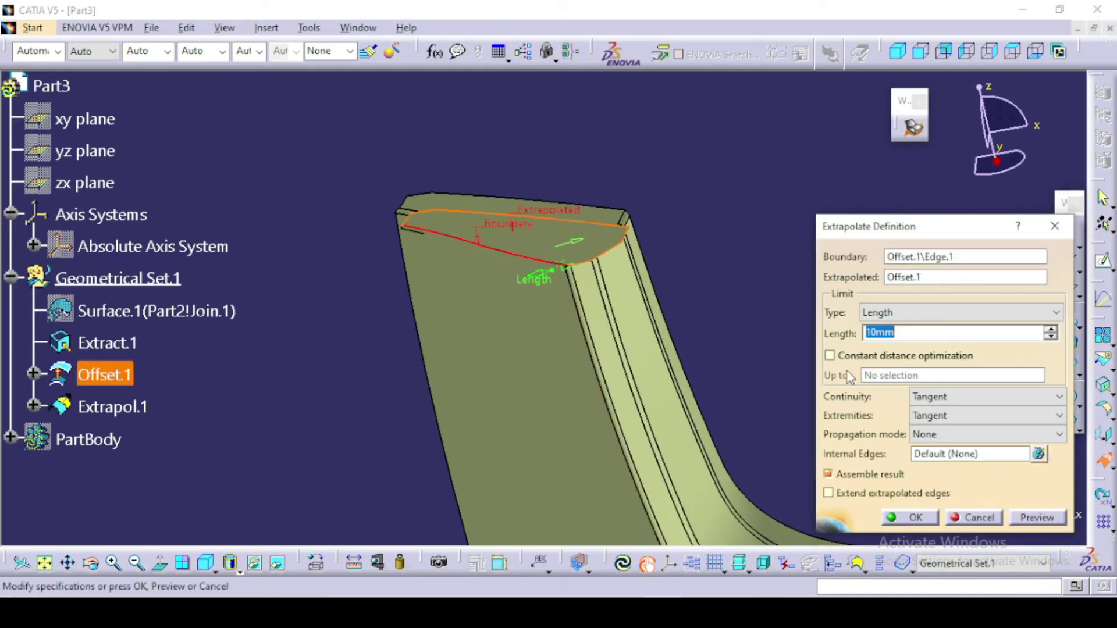
left_click(972, 396)
left_click(948, 425)
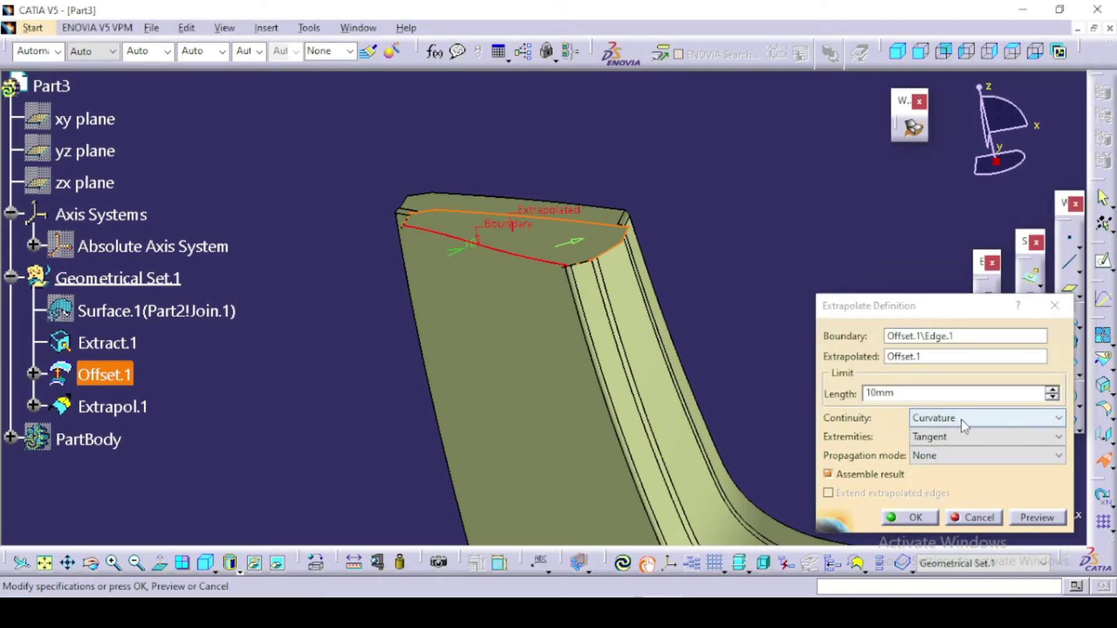
left_click(965, 455)
left_click(949, 499)
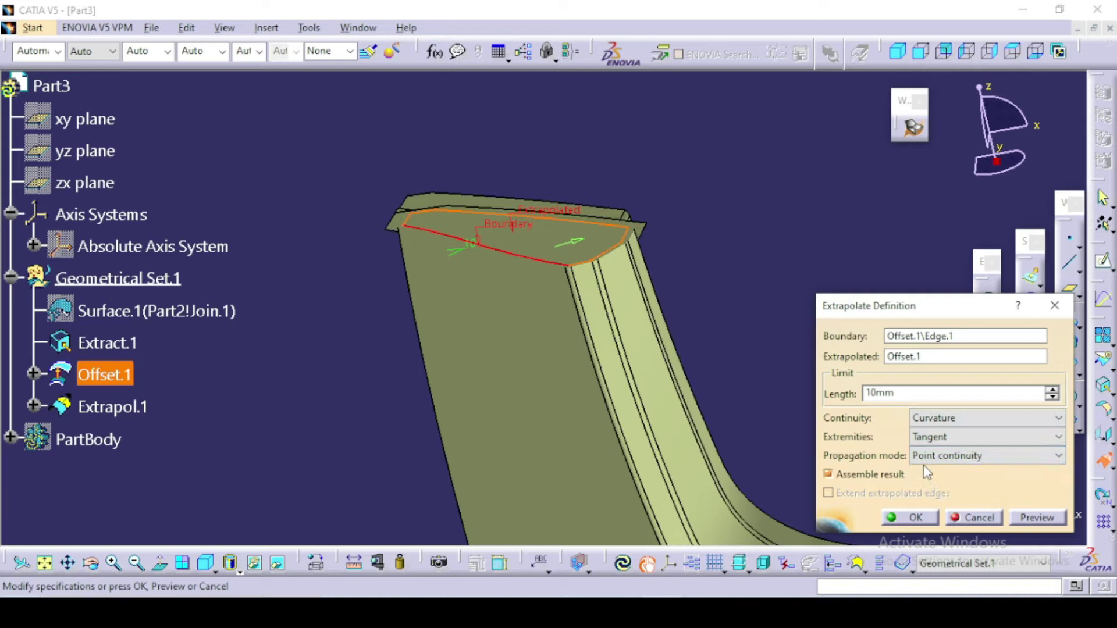
double_click(923, 397)
key("Return")
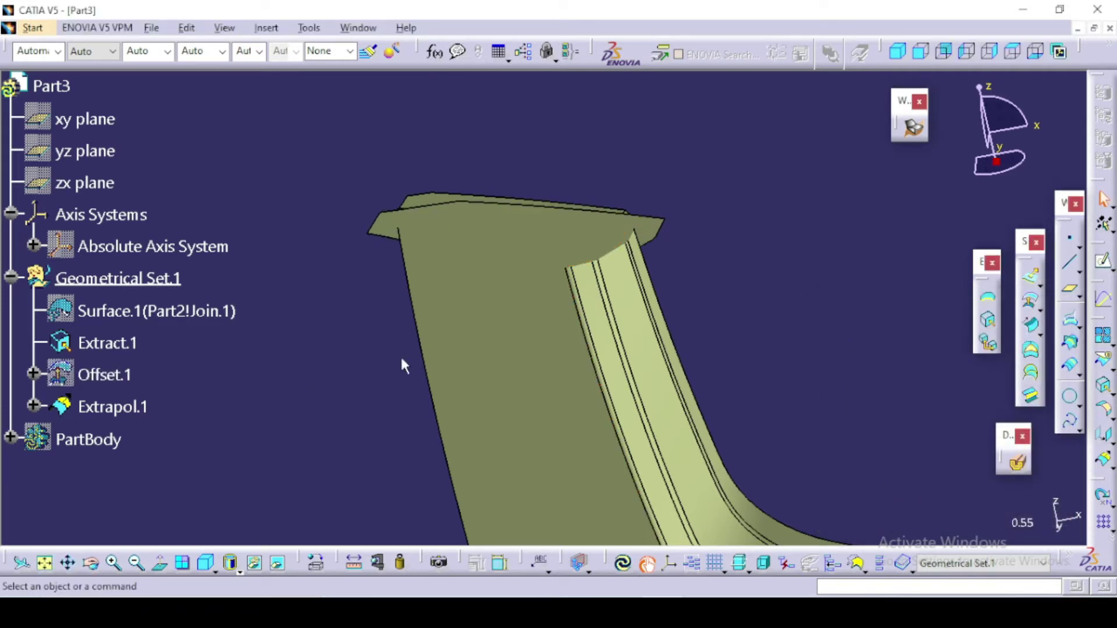
middle_click_drag(404, 365, 525, 242)
Step: Change the Offset.1 distance to 20 mm
double_click(124, 374)
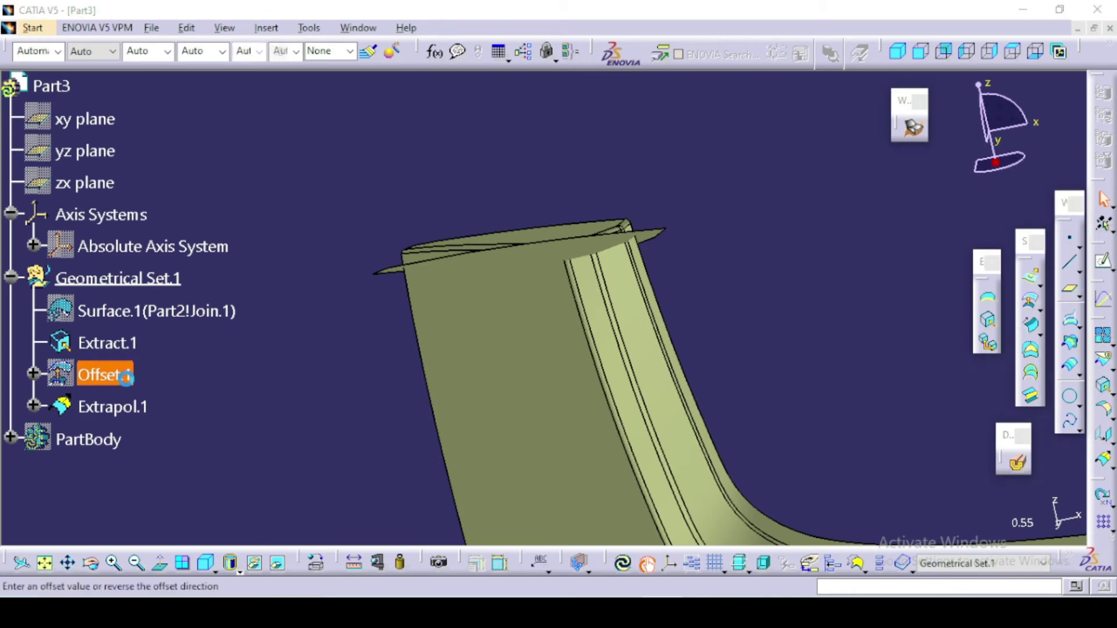
type("20")
key("Return")
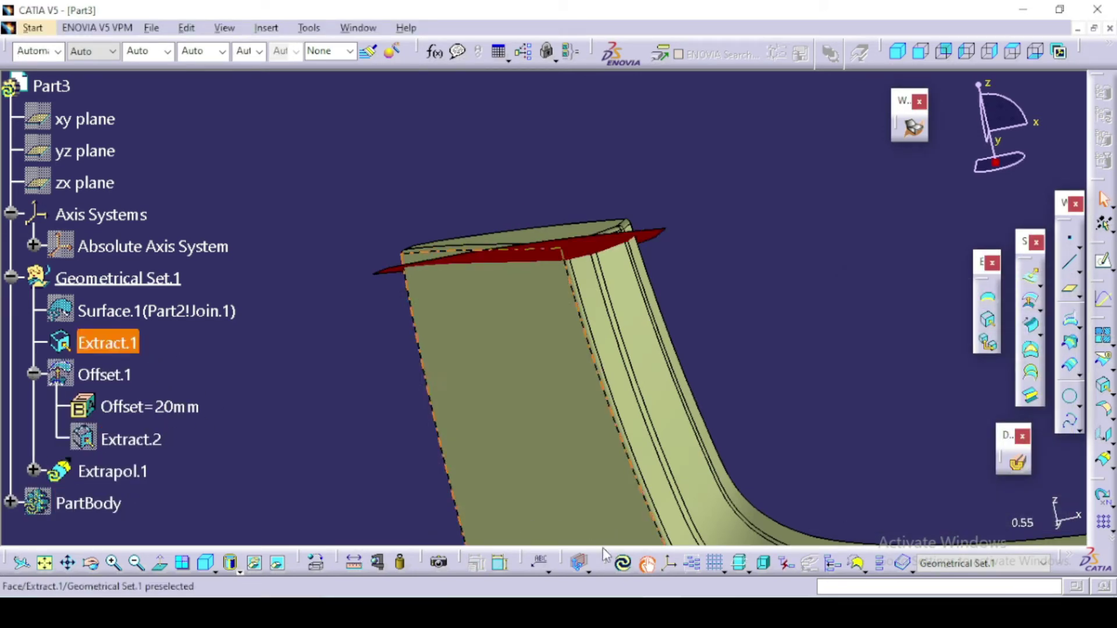
Step: Split Extract.1 with Extrapol.1 as the cutting element
left_click(624, 564)
left_click(1103, 360)
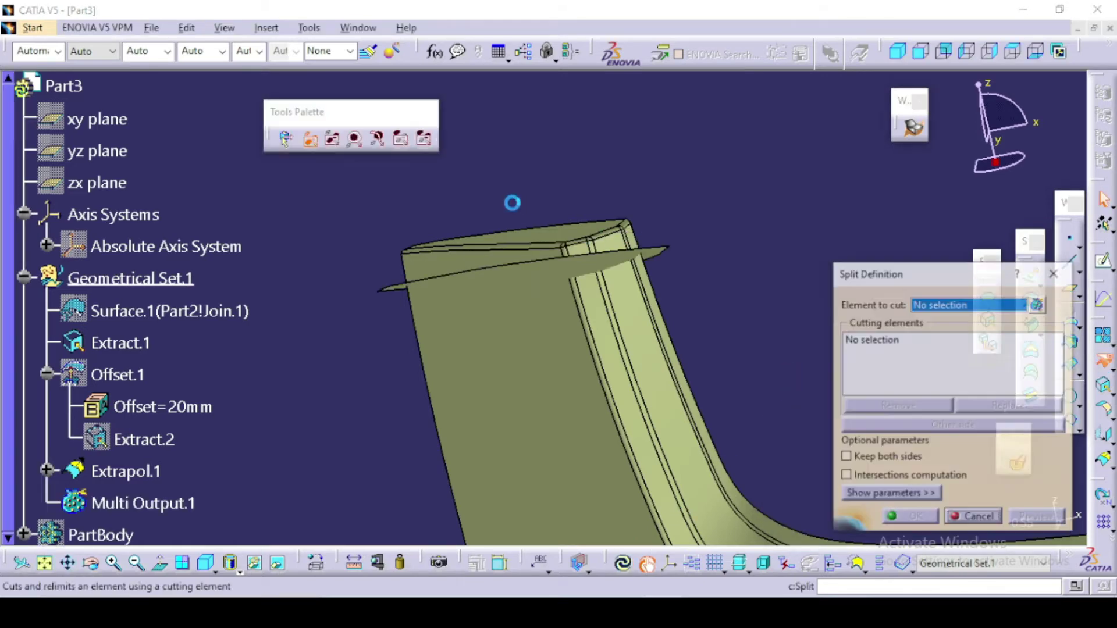
left_click(576, 238)
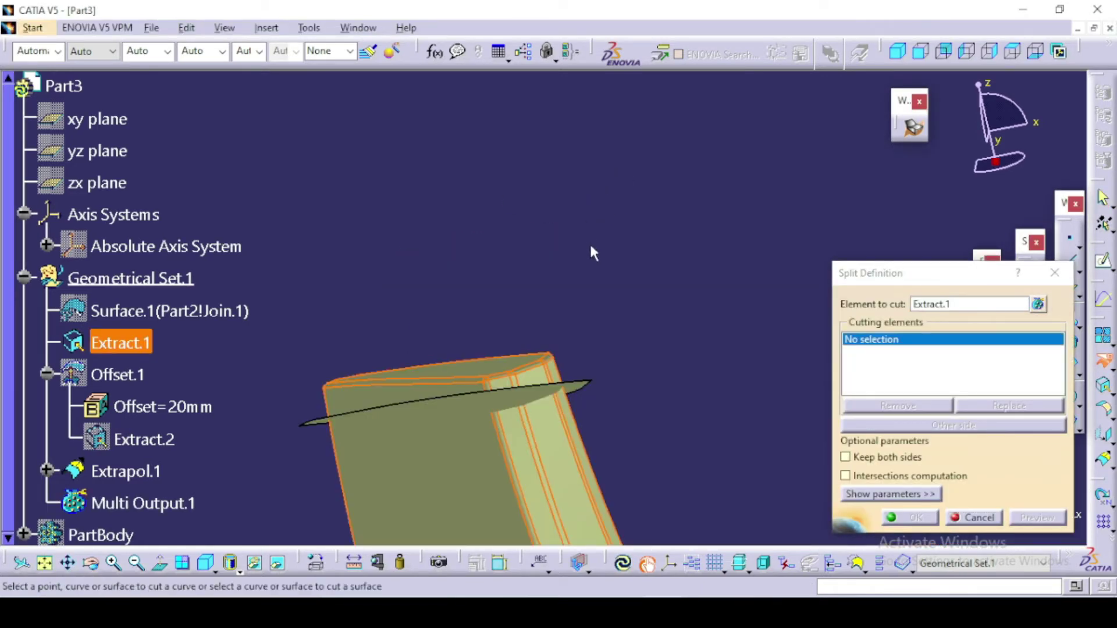
left_click(481, 394)
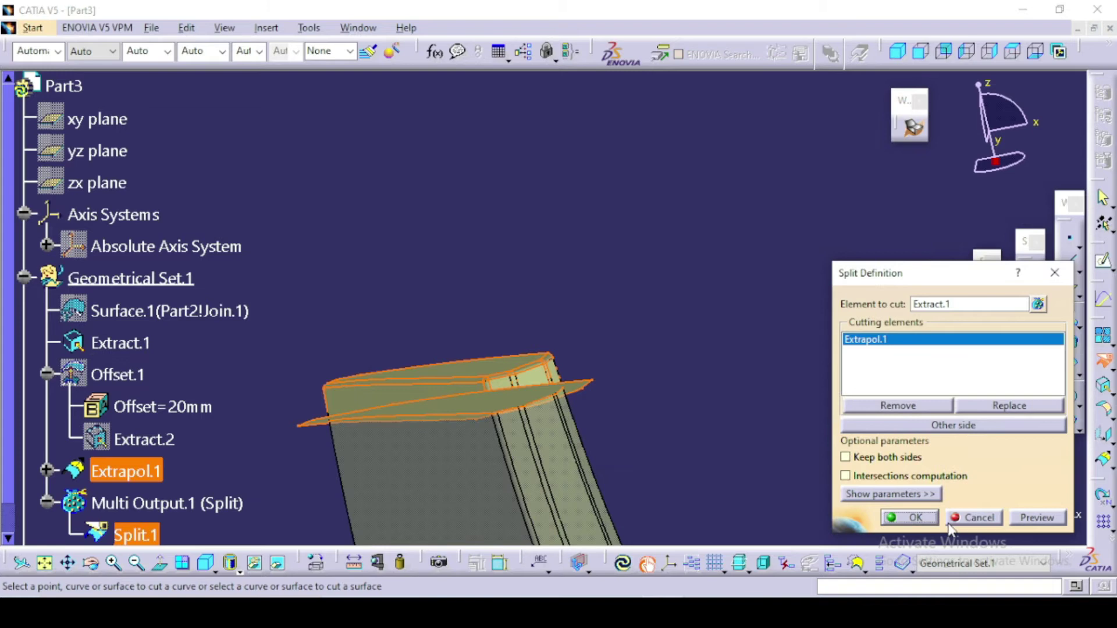
left_click(926, 522)
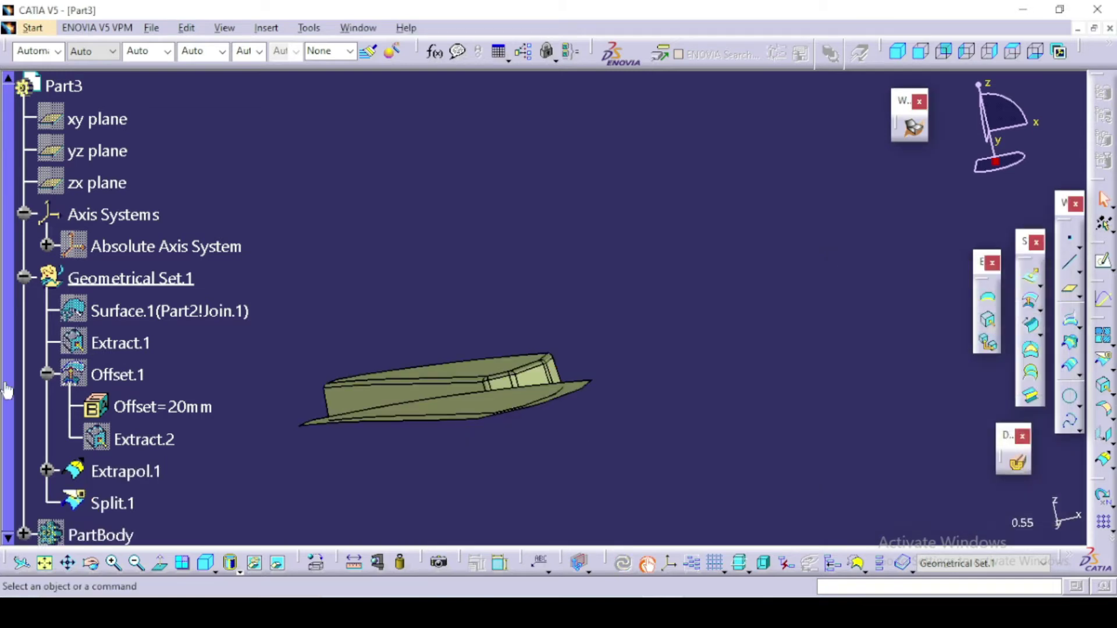
Step: Hide Extrapol.1 and expand PartBody in the tree
right_click(127, 481)
left_click(168, 190)
scroll(93, 418, "down", 3)
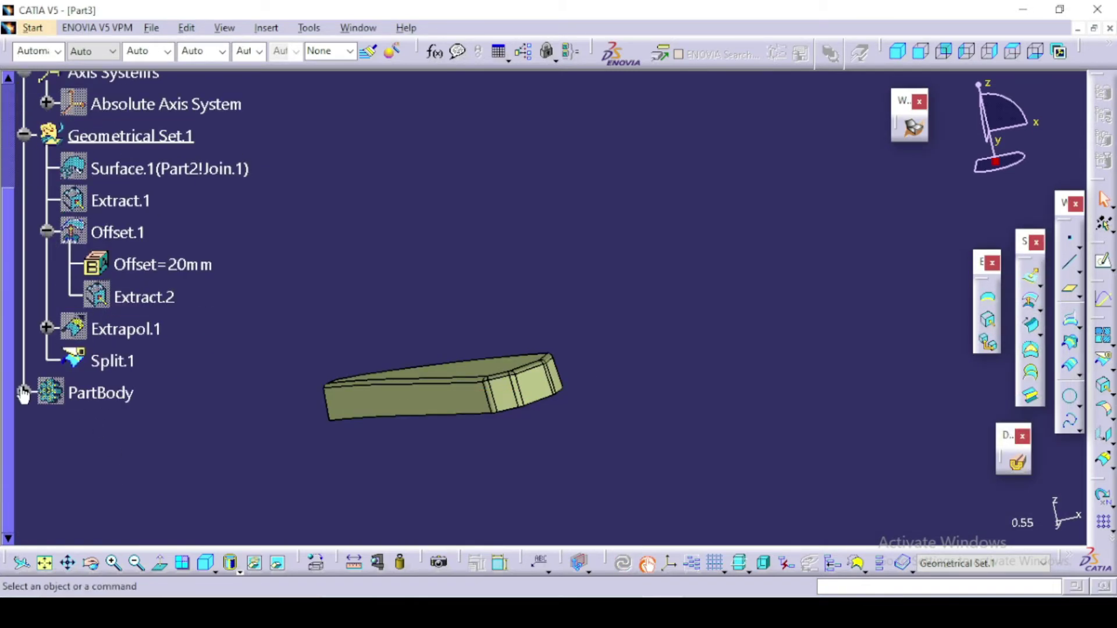
left_click(23, 391)
Step: Define PartBody in work and make ThickSurface.1 thicken Split.1 instead of Surface.1
right_click(111, 399)
left_click(169, 173)
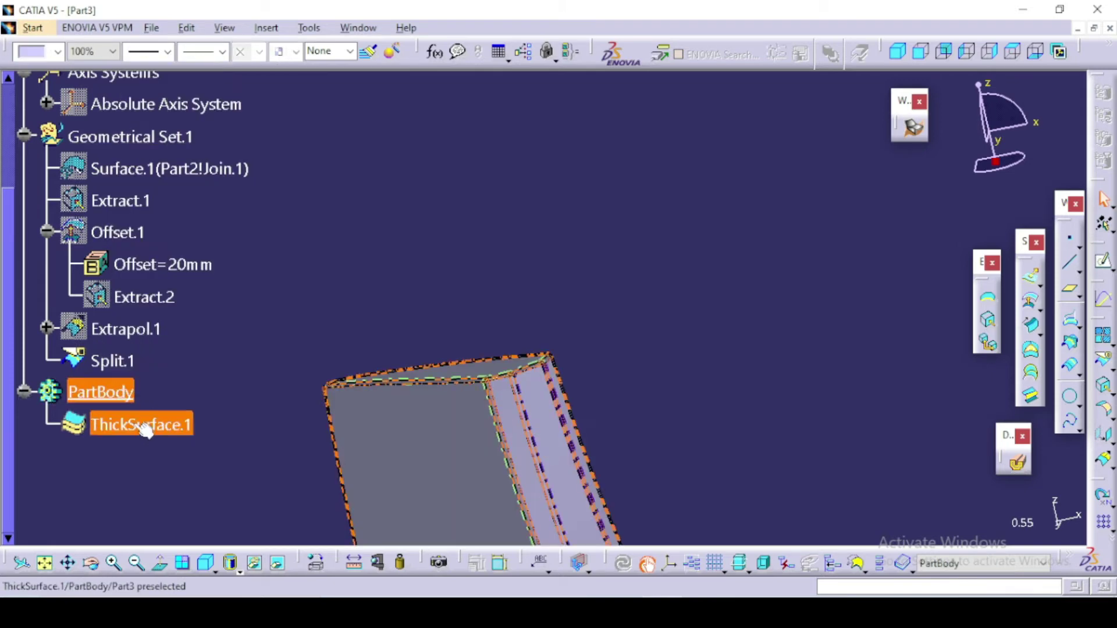
double_click(136, 424)
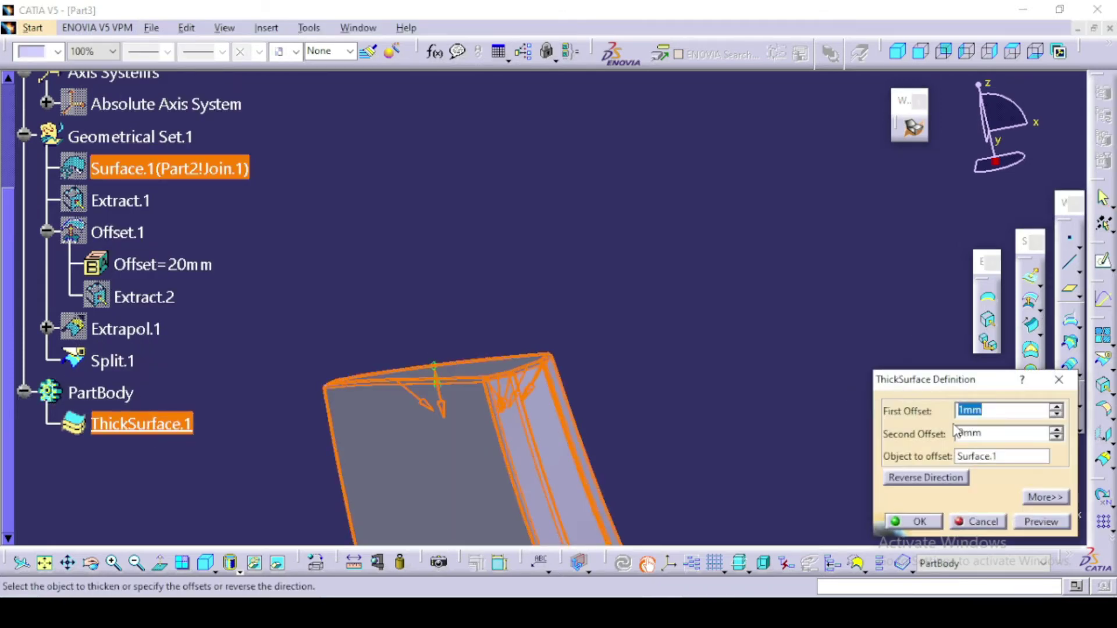
left_click(116, 361)
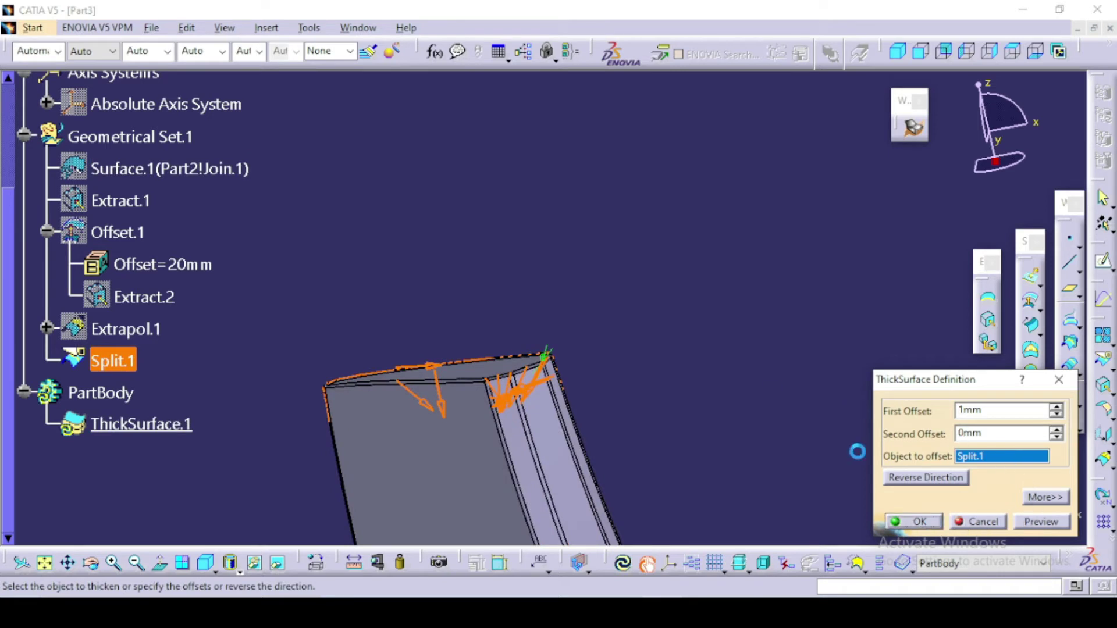
mouse_move(643, 264)
middle_mouse_down()
mouse_move(488, 159)
mouse_move(506, 242)
mouse_move(495, 209)
middle_mouse_up()
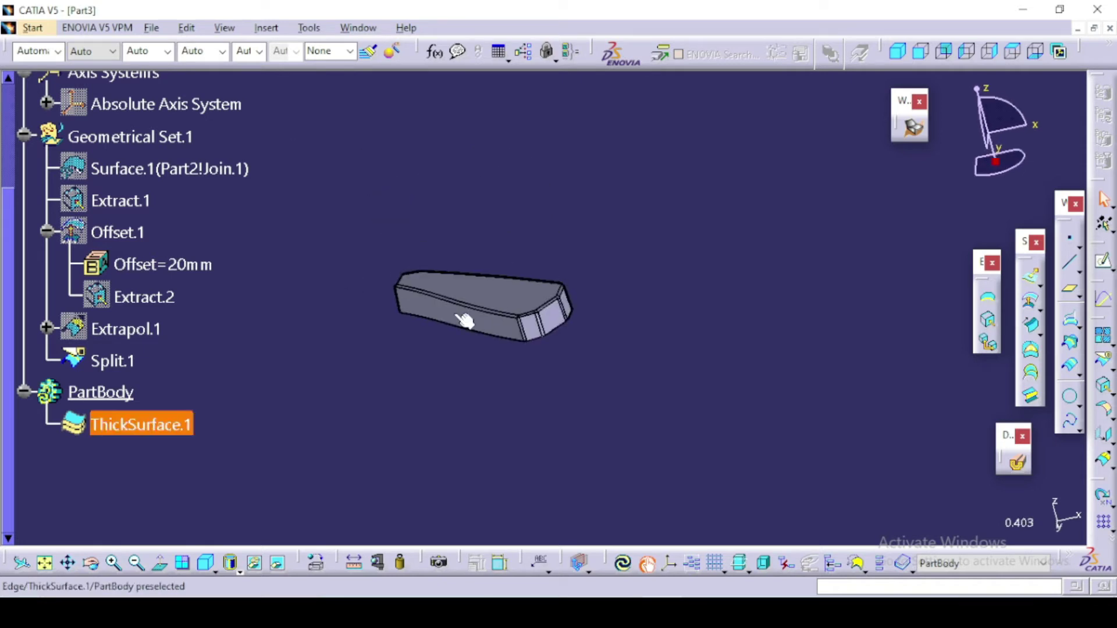
mouse_move(461, 319)
middle_mouse_down()
mouse_move(563, 336)
mouse_move(579, 326)
middle_mouse_up()
left_click(391, 374)
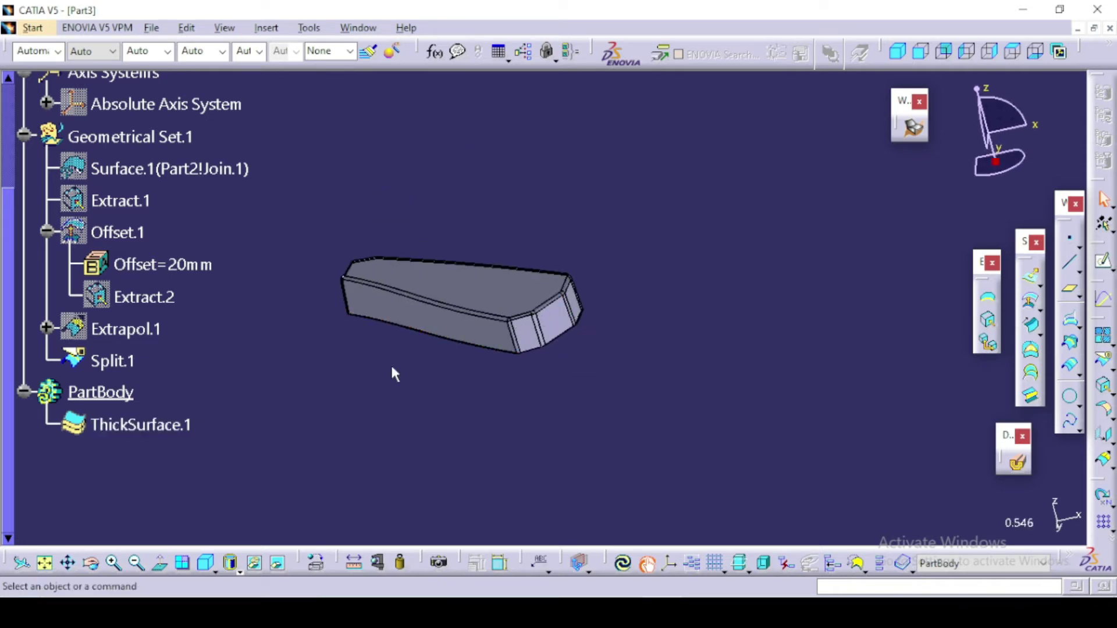
Step: Create a new Product document
left_click(151, 28)
left_click(167, 54)
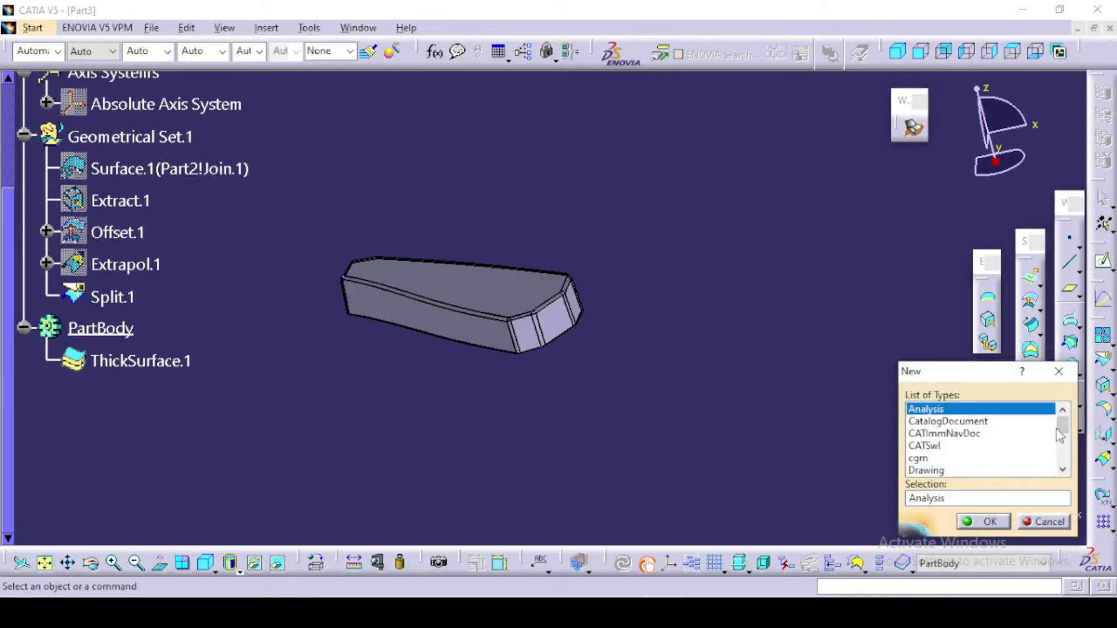
left_click_drag(1064, 433, 1065, 451)
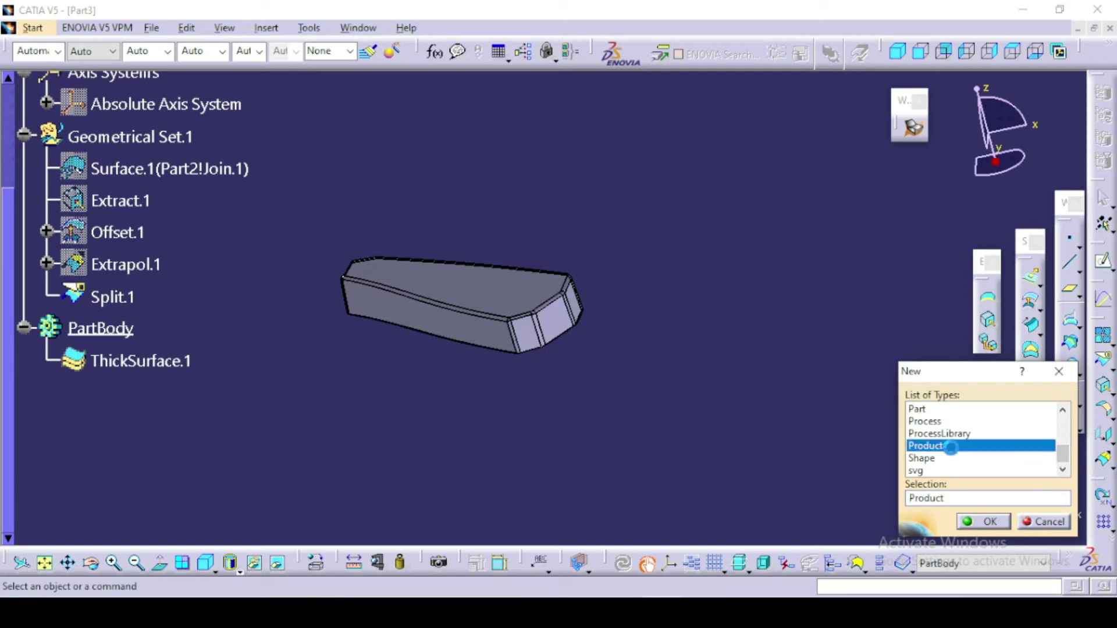
left_click(990, 522)
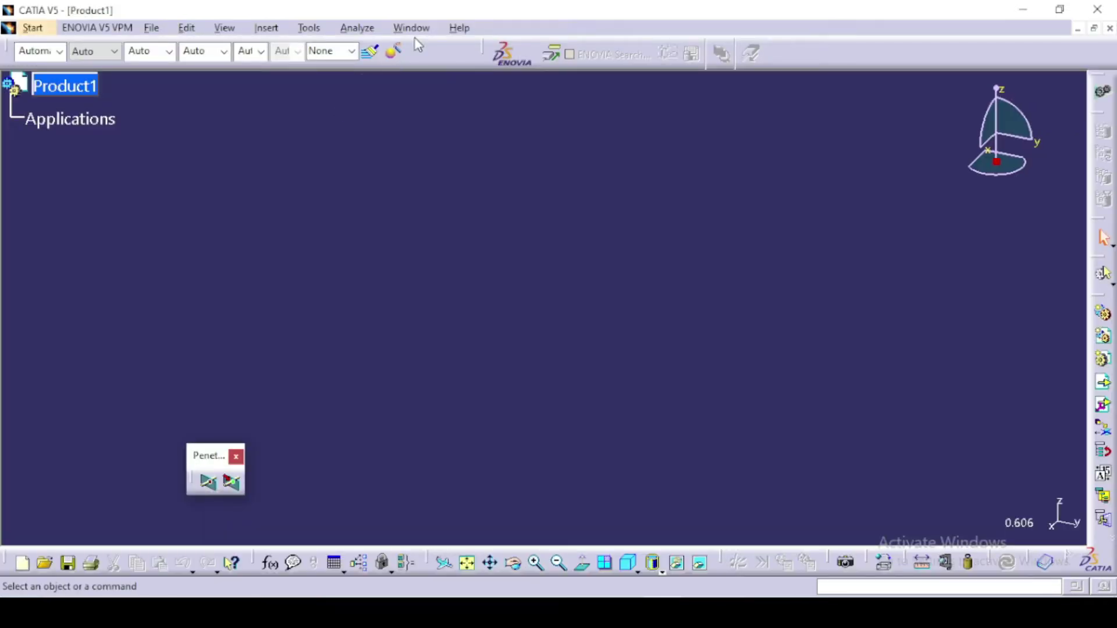
Step: Tile the windows, add Part3 to Product1, and maximize the Product1 window
left_click(411, 27)
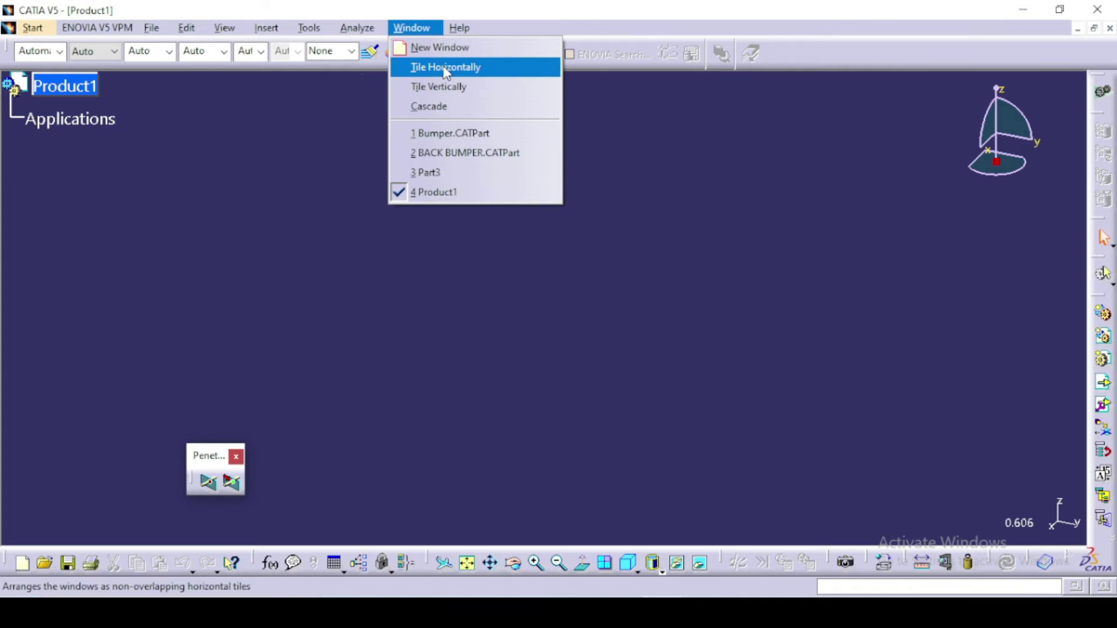
left_click(448, 87)
left_click(73, 113)
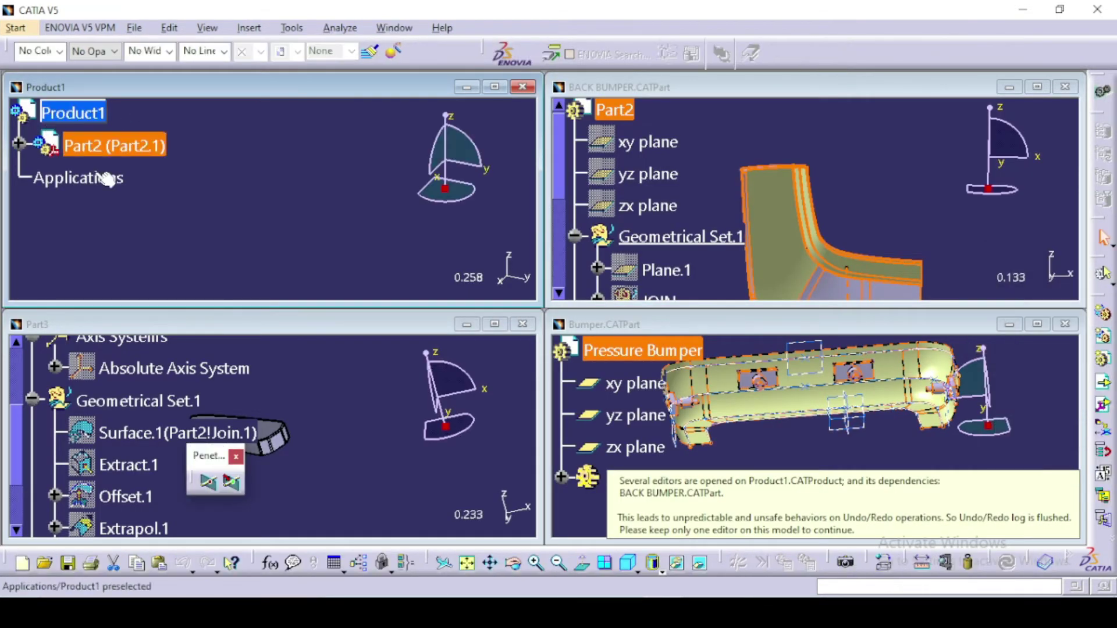
left_click(92, 121)
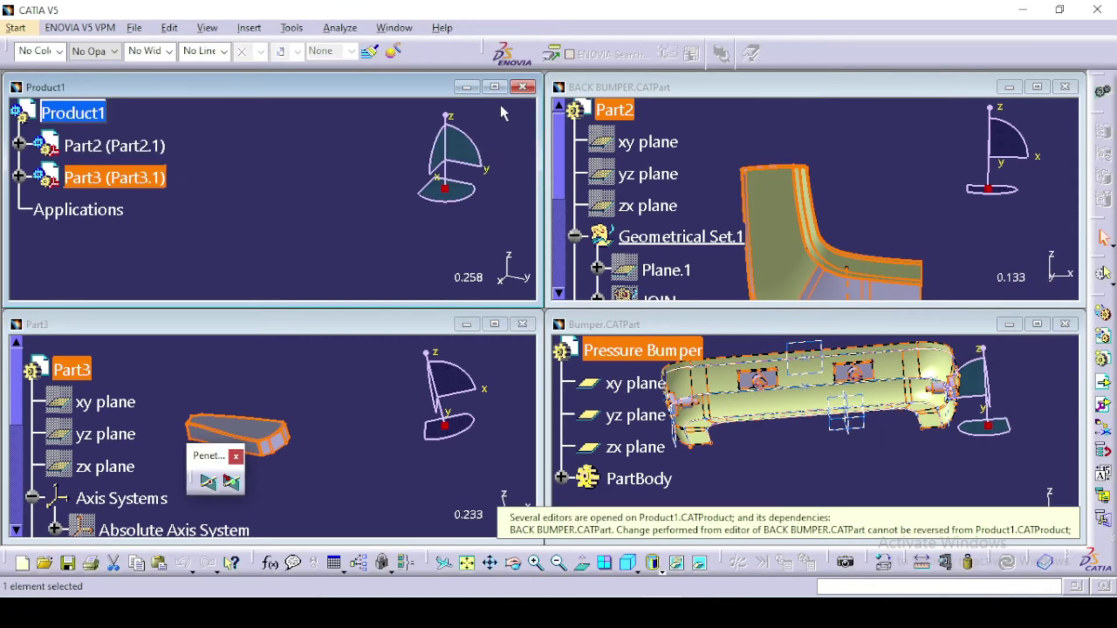
left_click(494, 87)
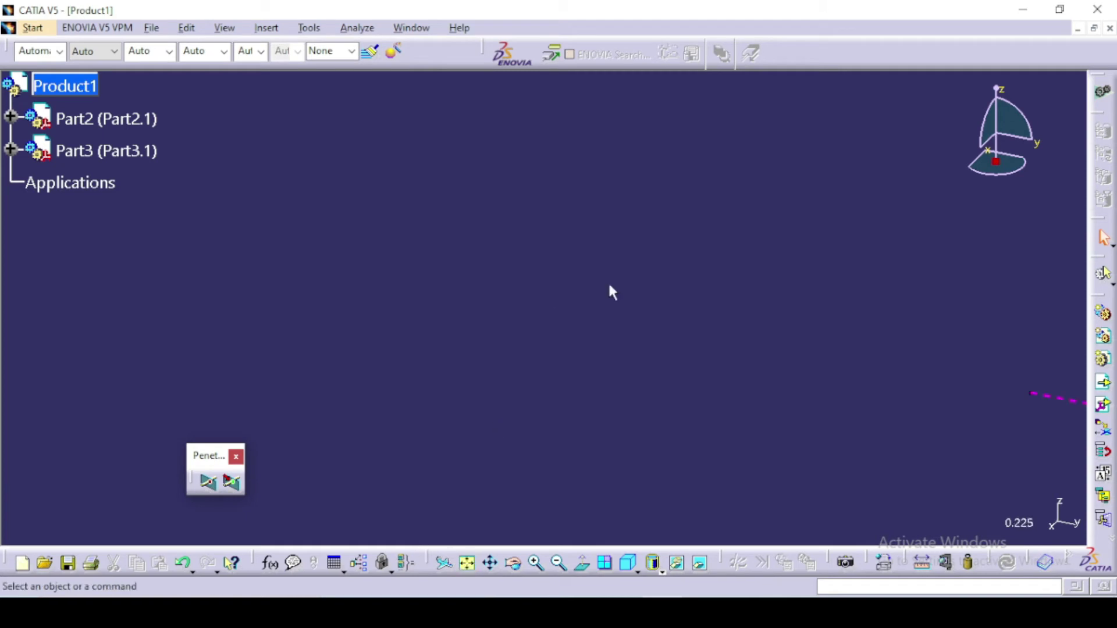
Step: Colour the bracket Part3 red and zoom in on it at the bumper corner
mouse_move(609, 286)
middle_mouse_down()
mouse_move(555, 281)
mouse_move(594, 167)
middle_mouse_up()
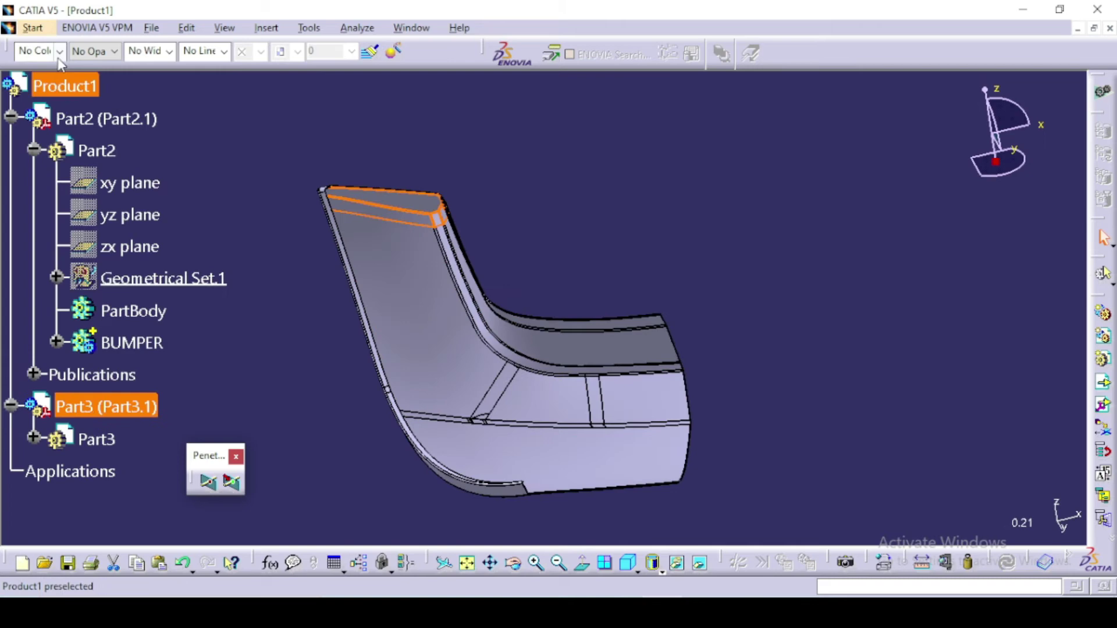
left_click(59, 51)
left_click(49, 167)
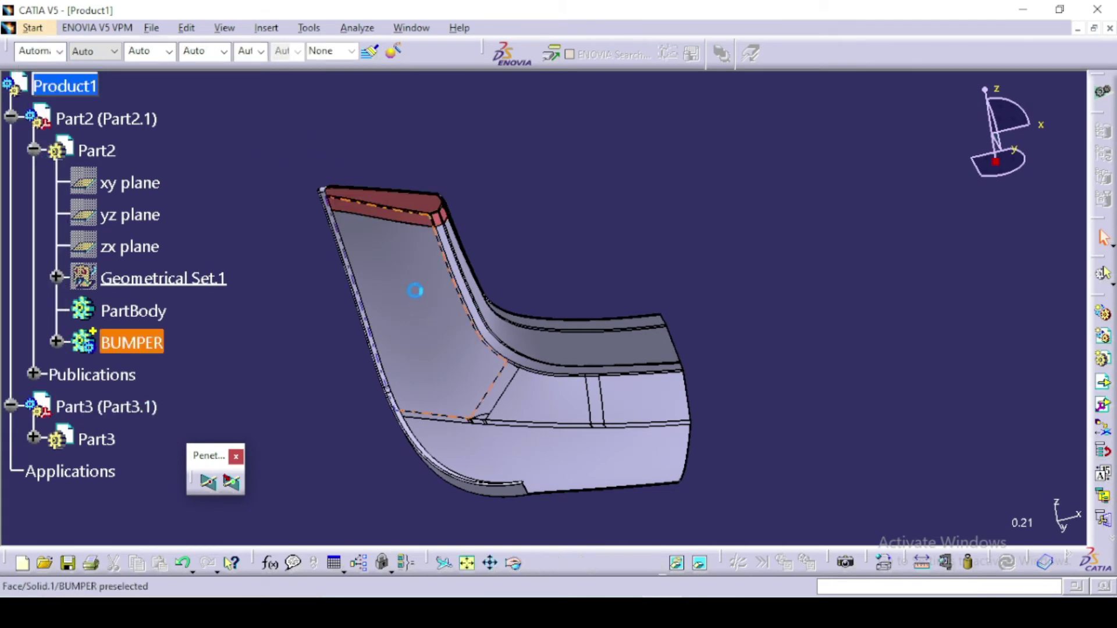
mouse_move(418, 292)
middle_mouse_down()
mouse_move(507, 310)
mouse_move(618, 286)
mouse_move(454, 267)
mouse_move(374, 179)
middle_mouse_up()
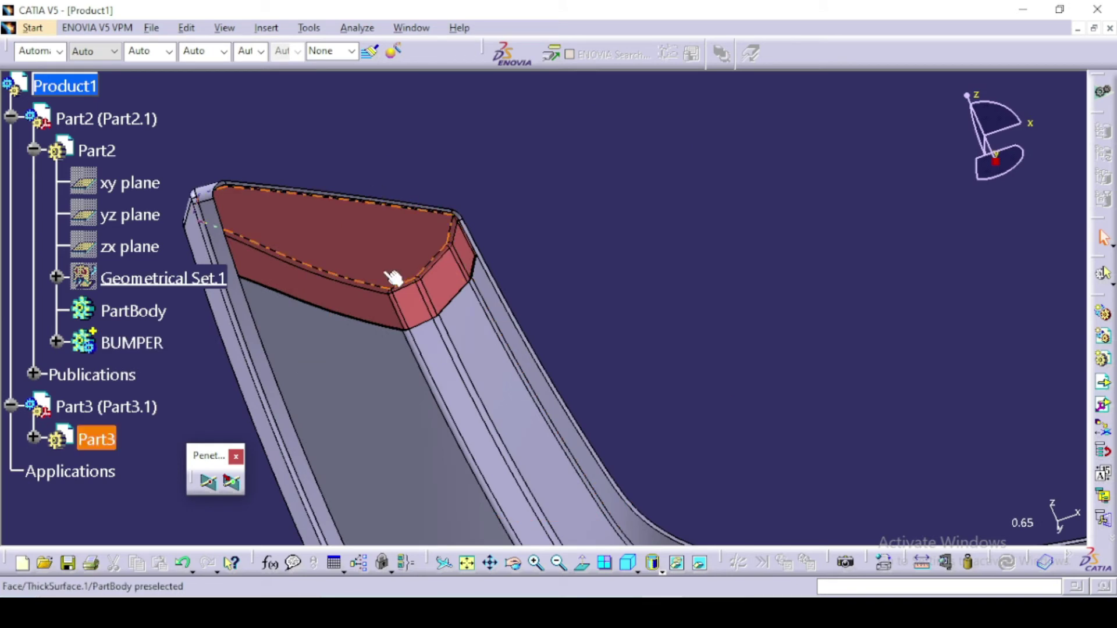
mouse_move(393, 278)
middle_mouse_down()
mouse_move(493, 256)
mouse_move(546, 227)
middle_mouse_up()
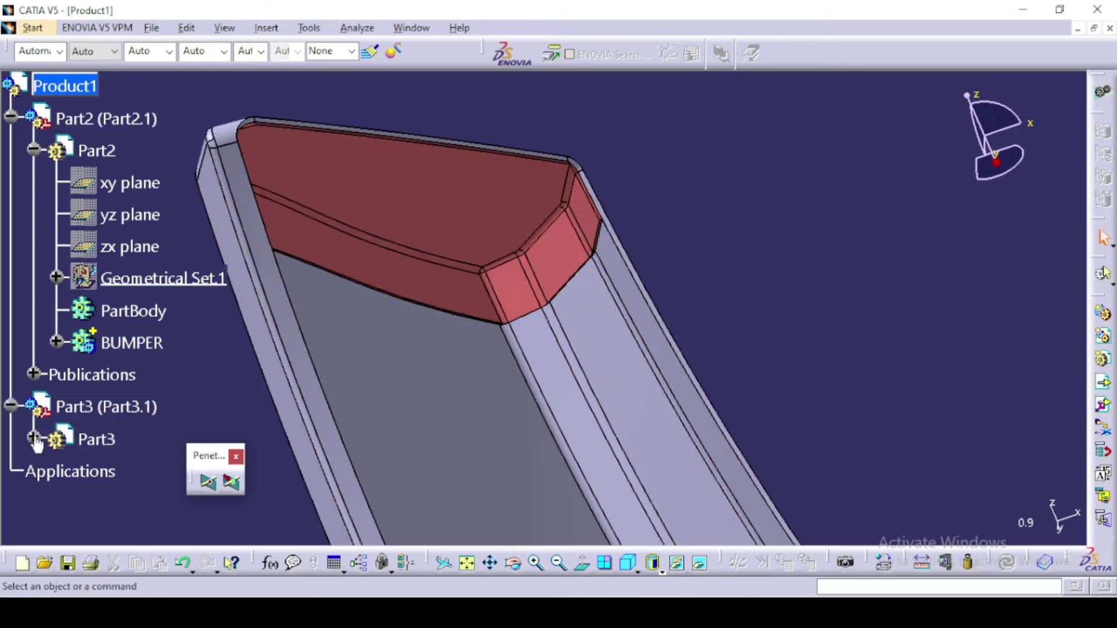
Step: Expand the bumper's Publications, reorder Geometrical Set.1, and Update All on the assembly
left_click(35, 374)
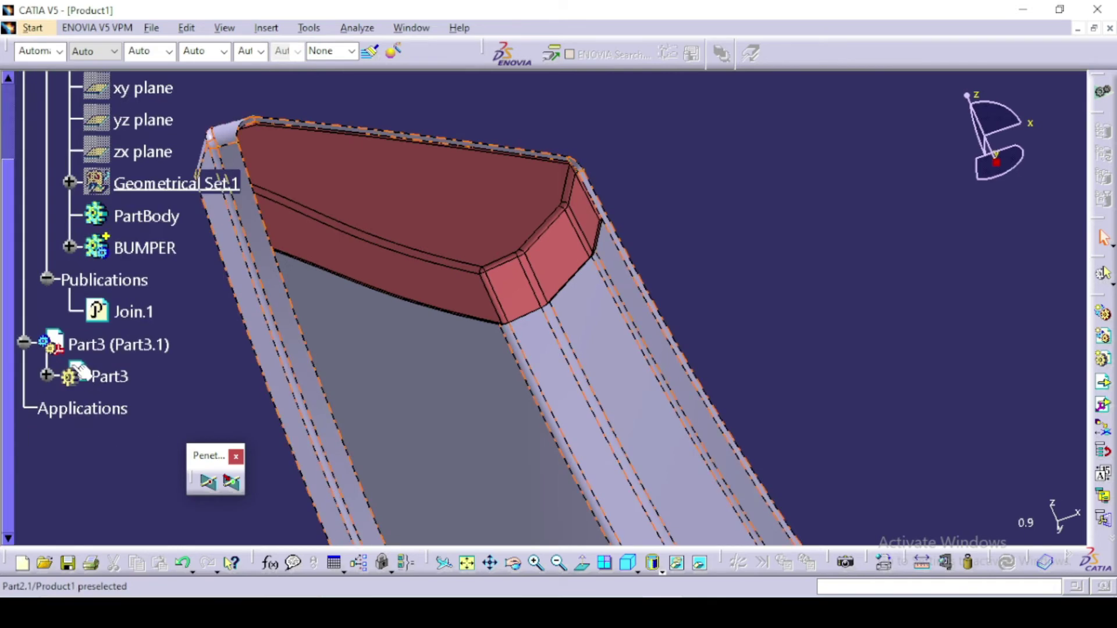
left_click(162, 182)
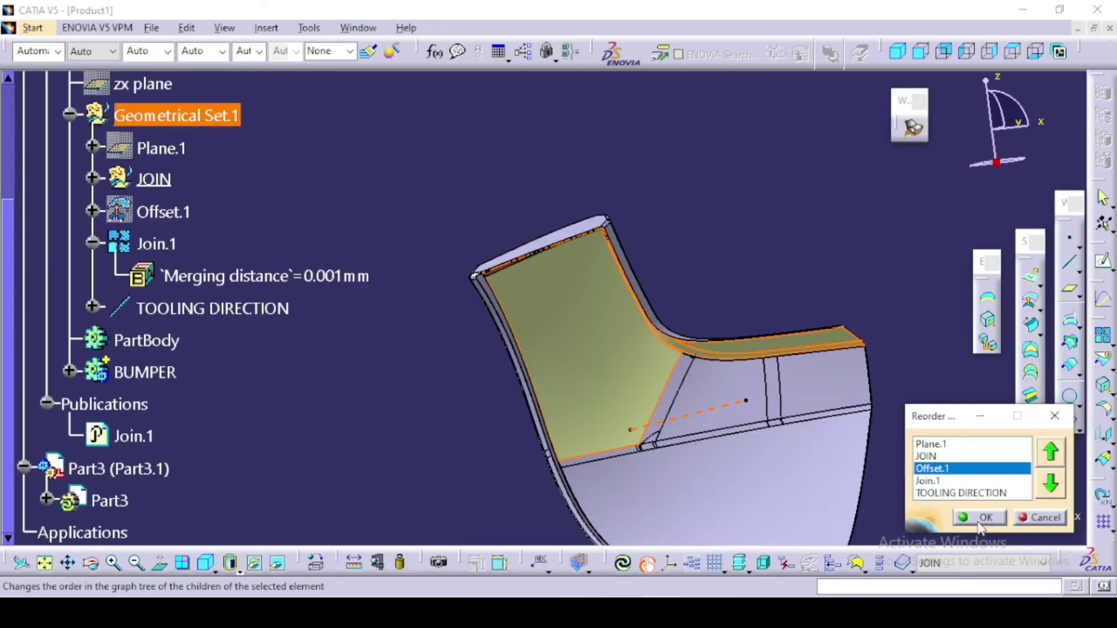
left_click(979, 518)
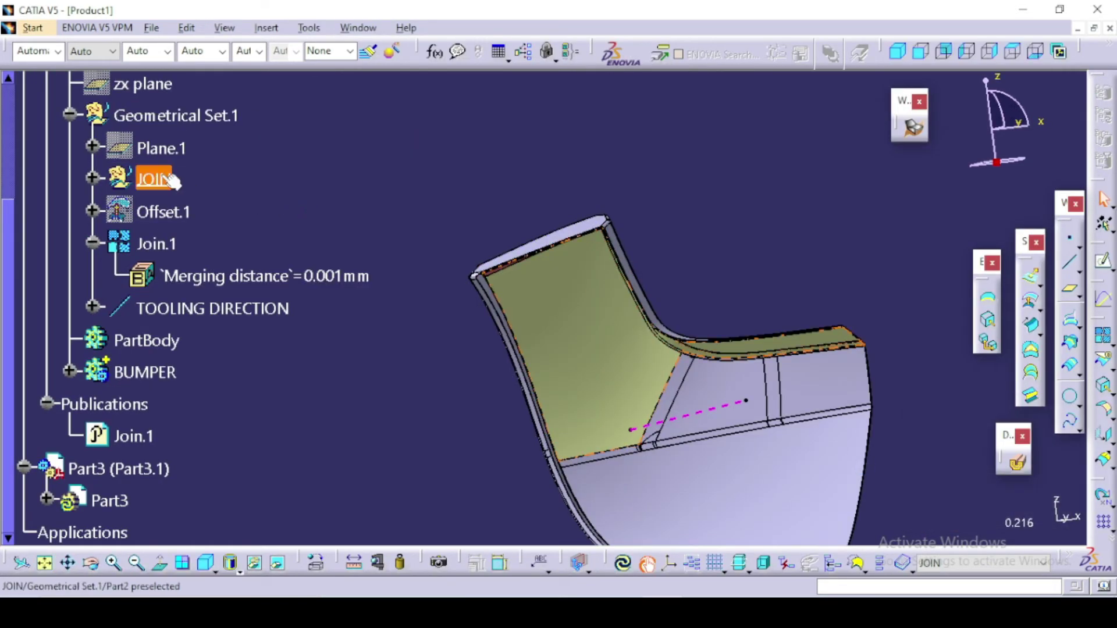
left_click(93, 244)
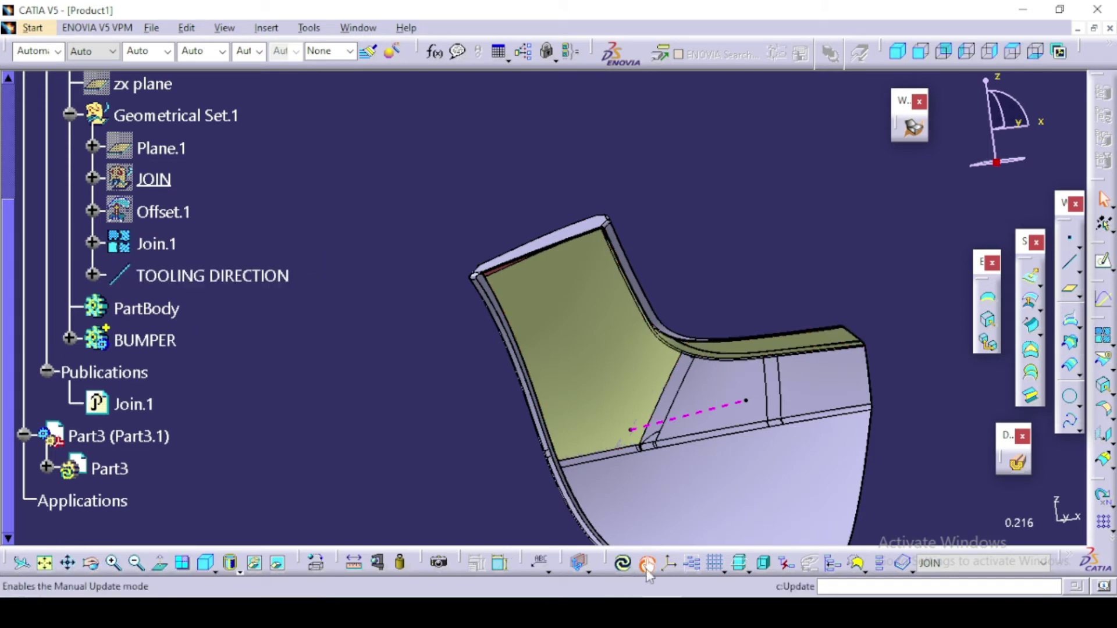
left_click(623, 565)
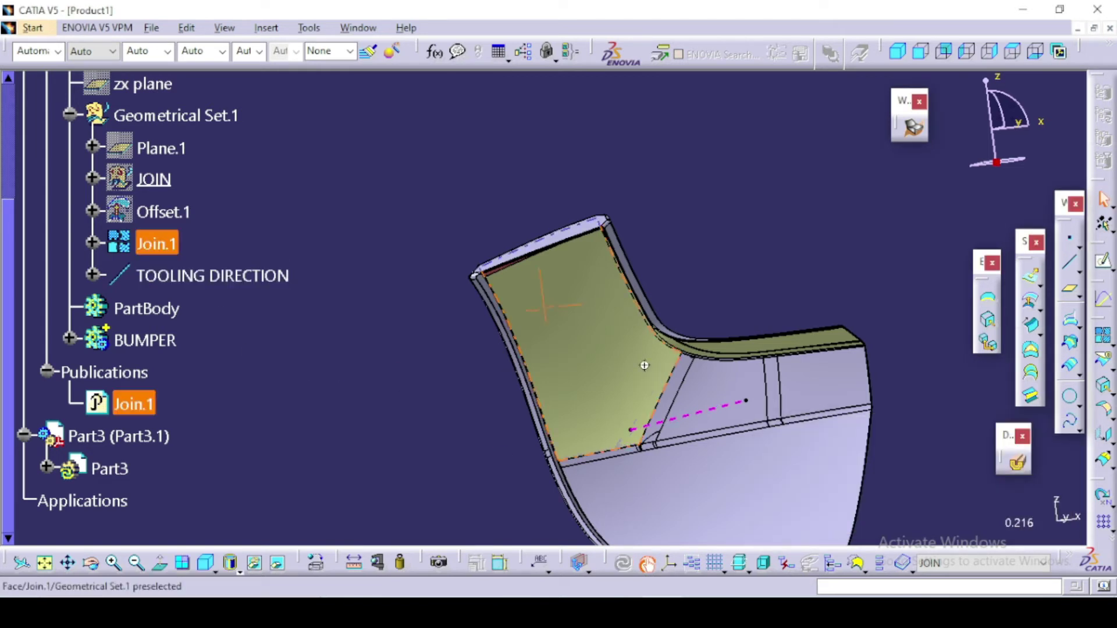
middle_click_drag(646, 367, 628, 361)
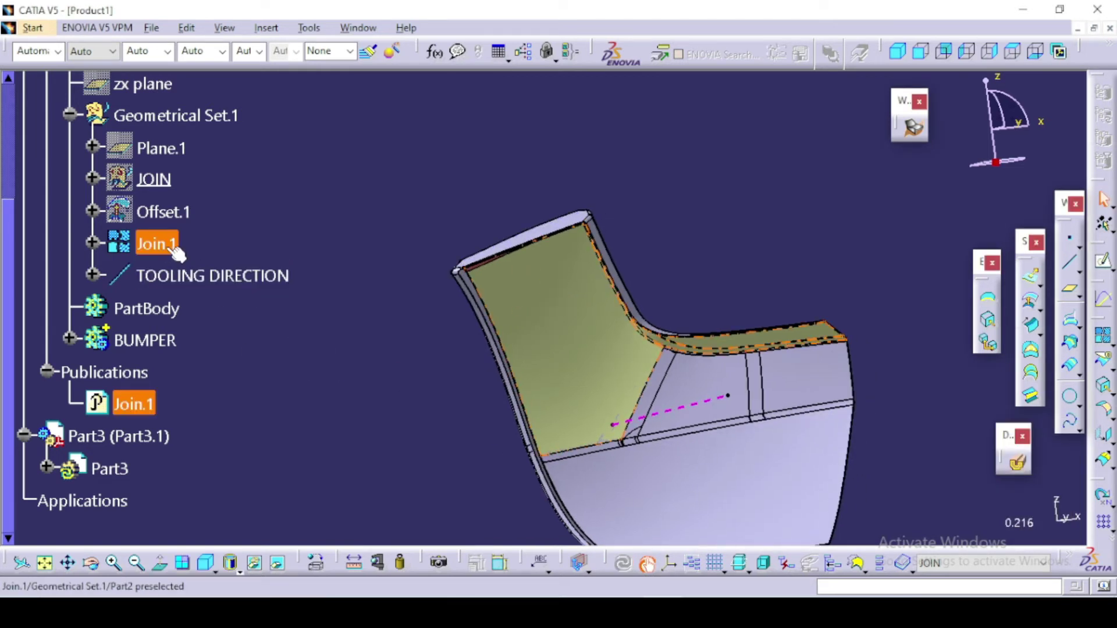
mouse_move(651, 186)
middle_mouse_down()
mouse_move(610, 314)
mouse_move(591, 311)
mouse_move(618, 289)
middle_mouse_up()
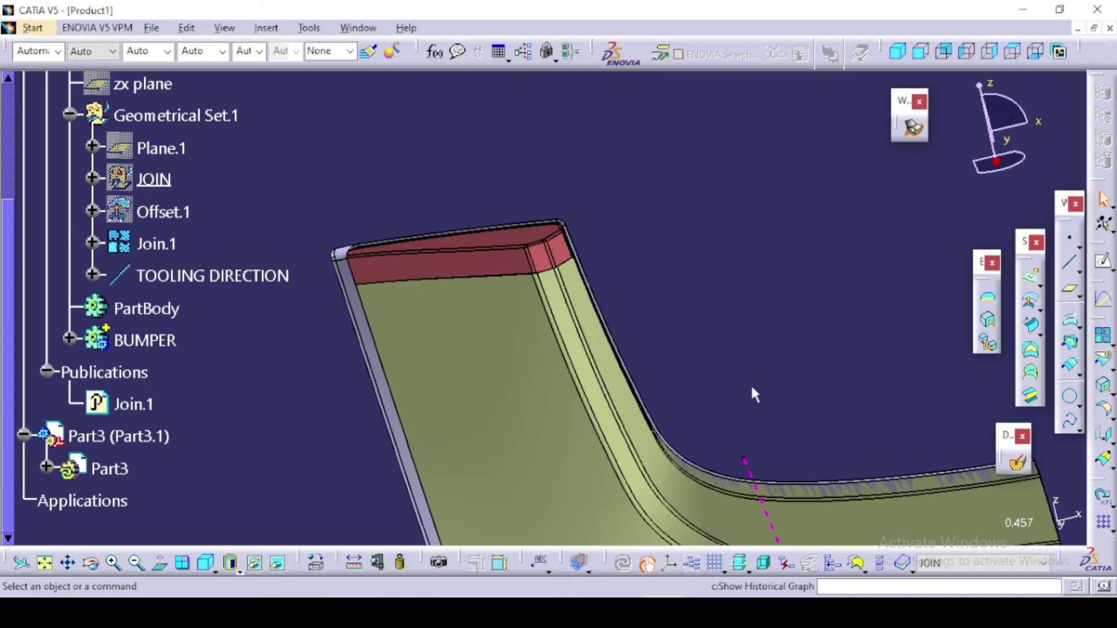
left_click(1017, 467)
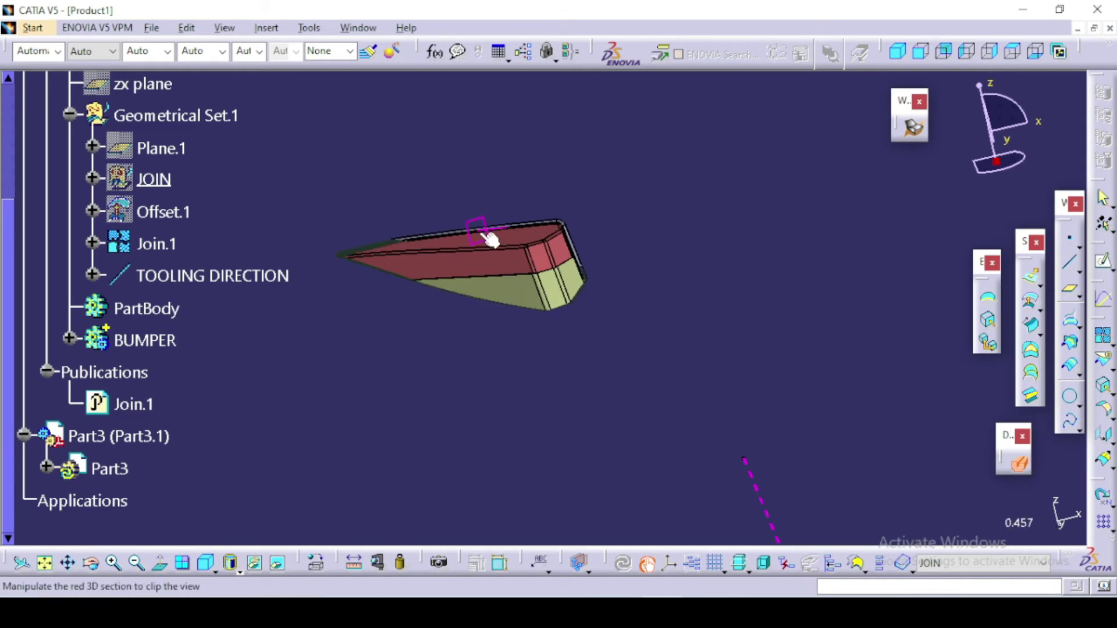
left_click_drag(492, 235, 558, 256)
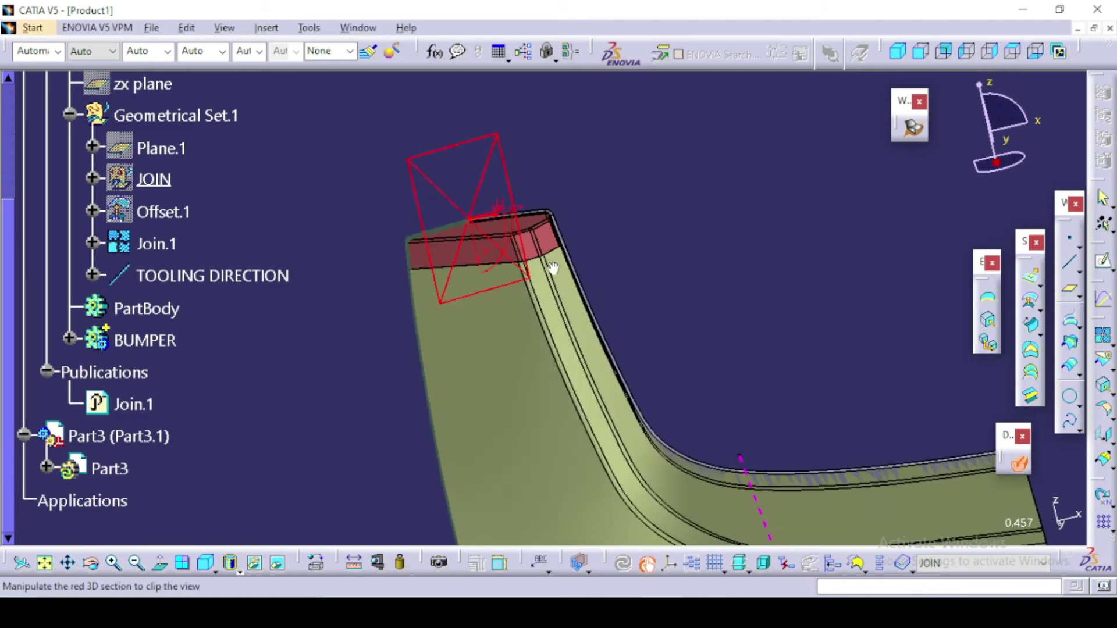
mouse_move(508, 244)
middle_mouse_down()
mouse_move(414, 256)
mouse_move(685, 392)
mouse_move(734, 337)
mouse_move(611, 133)
middle_mouse_up()
right_click(610, 133)
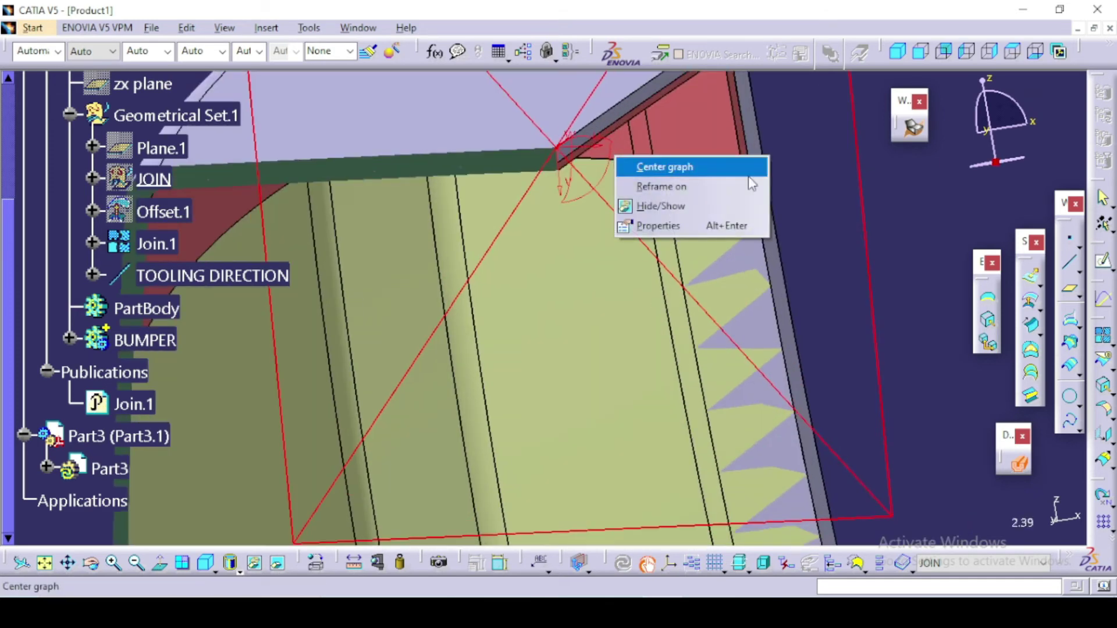
left_click(1022, 469)
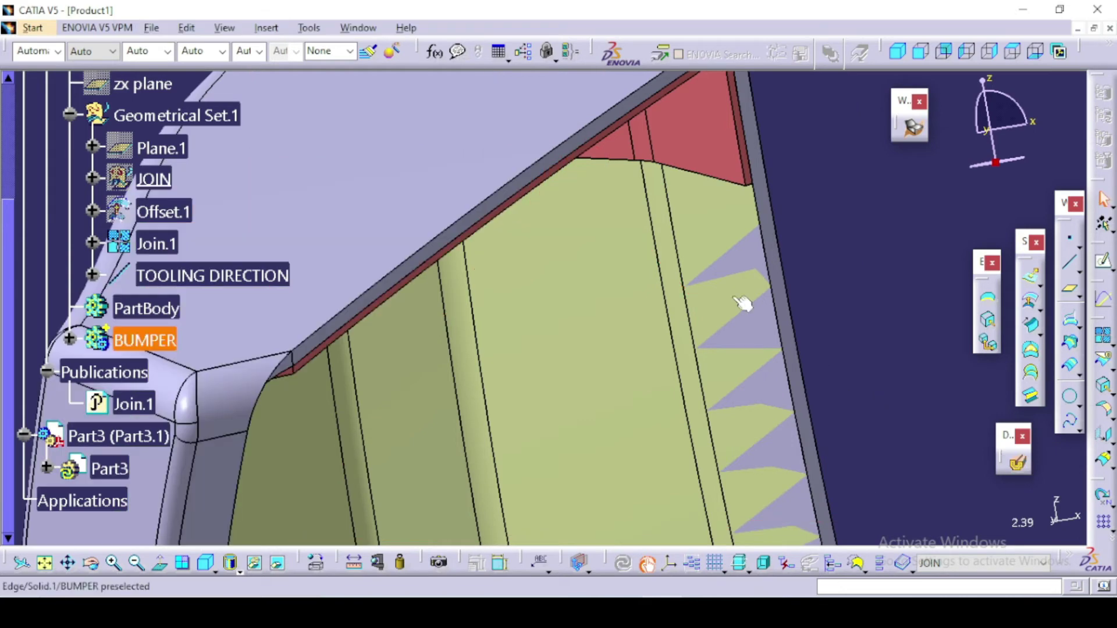
middle_click_drag(743, 304, 651, 293, "ctrl")
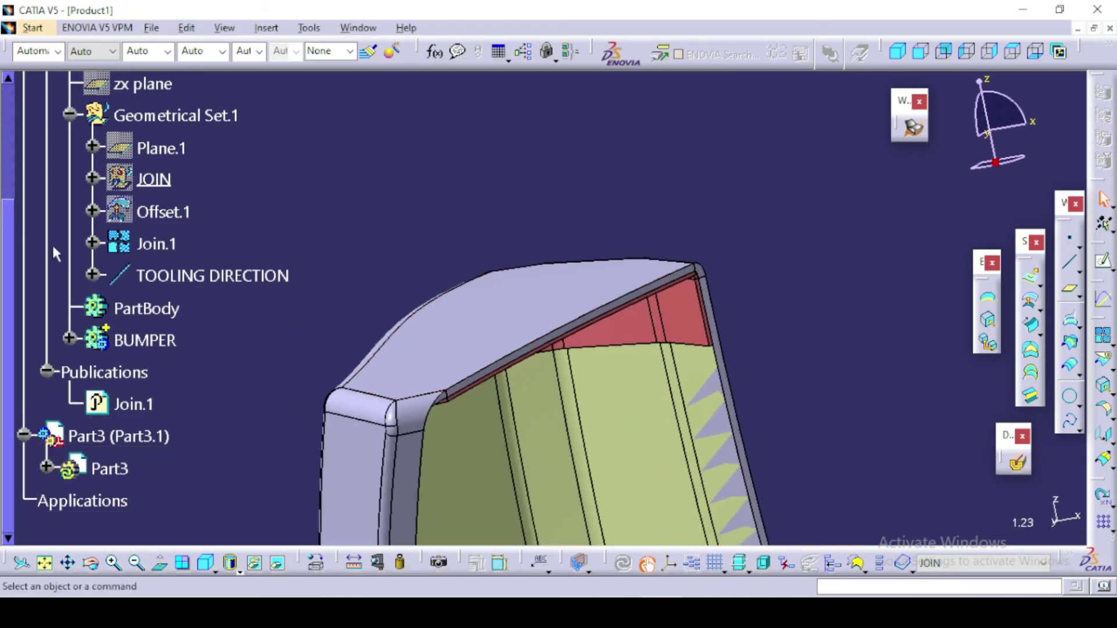
Step: Measure the distance from the bumper's top edge to the red bracket's edge, reading 2 mm
mouse_move(546, 217)
middle_mouse_down("ctrl")
mouse_move(514, 295)
mouse_move(573, 242)
middle_mouse_up("ctrl")
mouse_move(656, 294)
middle_mouse_down()
mouse_move(481, 220)
mouse_move(531, 142)
middle_mouse_up()
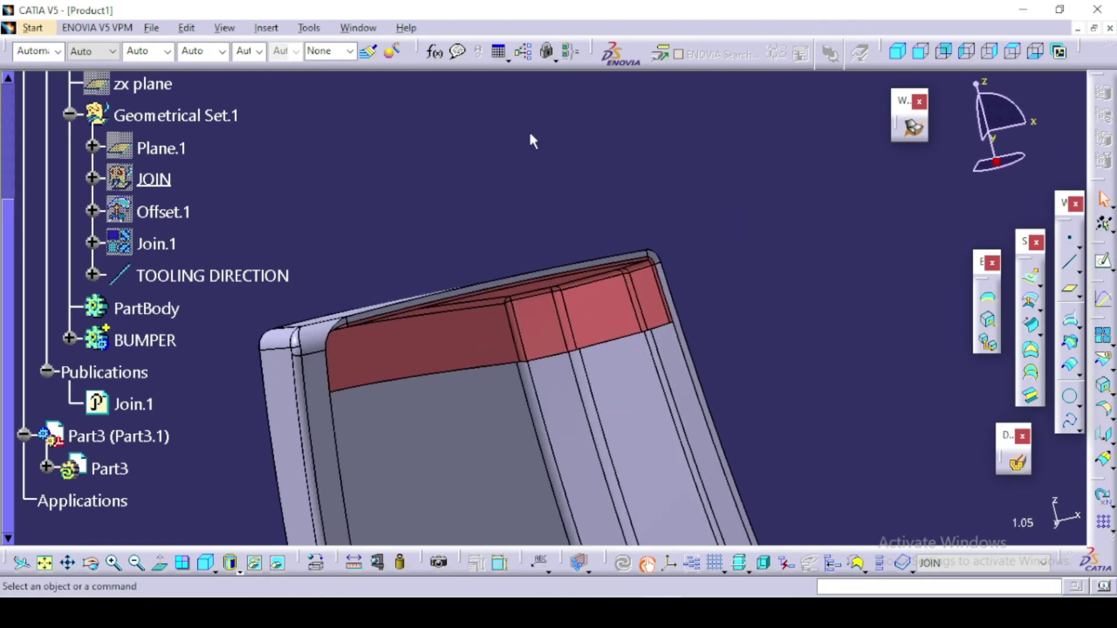
mouse_move(579, 289)
middle_mouse_down()
mouse_move(619, 365)
mouse_move(588, 252)
mouse_move(655, 137)
middle_mouse_up()
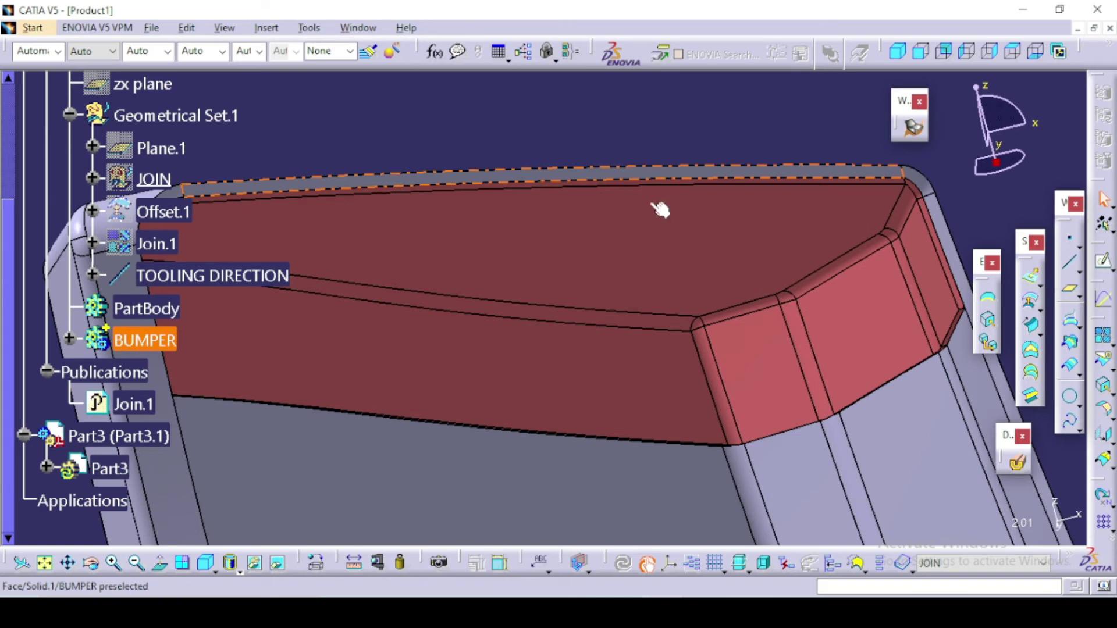
left_click(356, 565)
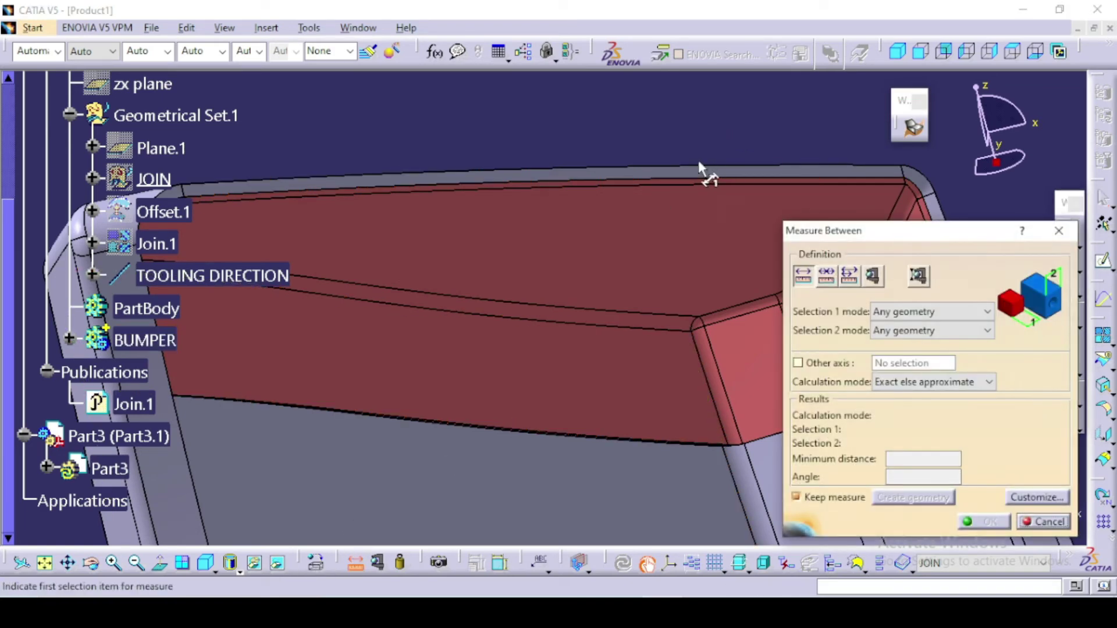
left_click(690, 179)
mouse_move(686, 229)
middle_mouse_down("ctrl")
mouse_move(548, 279)
mouse_move(633, 130)
middle_mouse_up("ctrl")
left_click(656, 87)
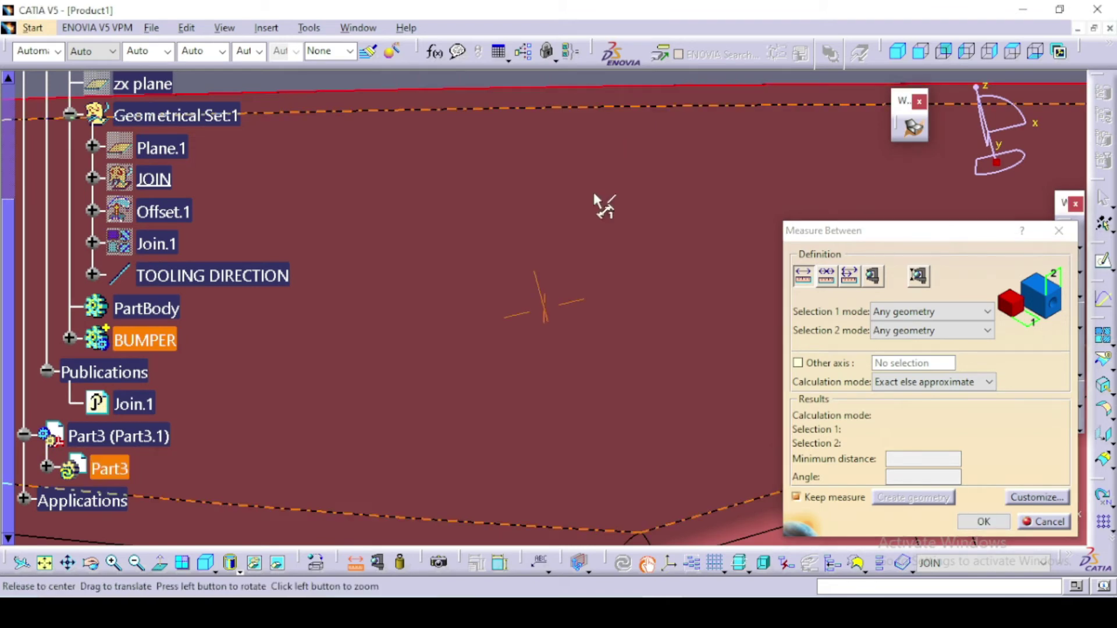
middle_click_drag(598, 204, 578, 334, "ctrl")
middle_click_drag(606, 162, 611, 197, "ctrl")
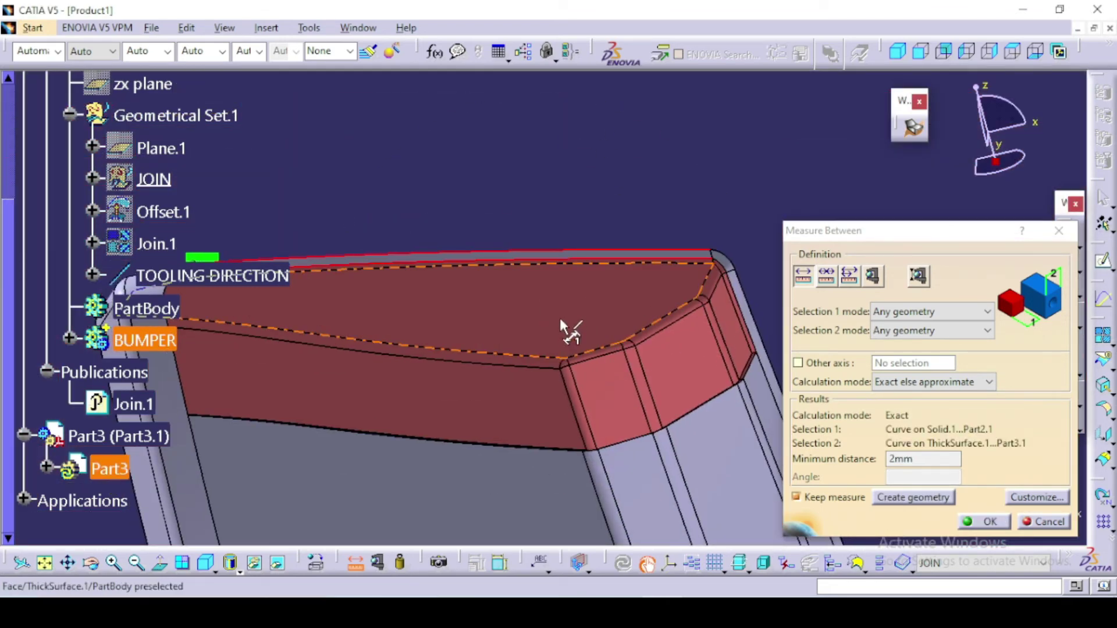
key("Return")
mouse_move(636, 312)
middle_mouse_down("ctrl")
mouse_move(573, 297)
mouse_move(541, 228)
mouse_move(505, 249)
mouse_move(523, 281)
mouse_move(514, 249)
mouse_move(507, 357)
mouse_move(591, 289)
mouse_move(582, 175)
mouse_move(601, 168)
middle_mouse_up("ctrl")
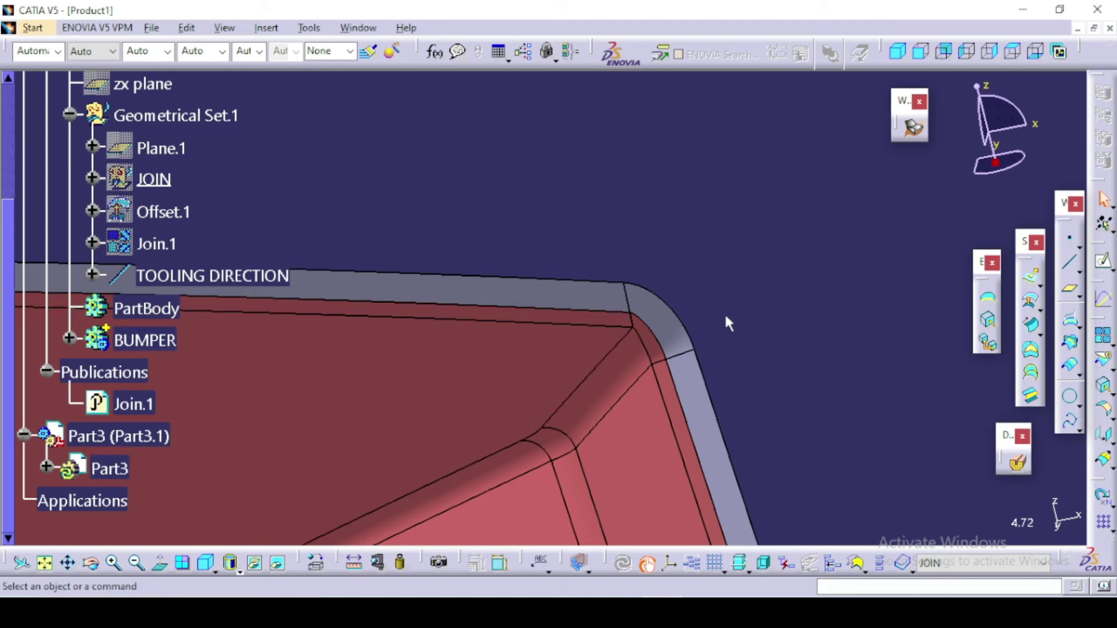
Step: Show Part2's green Join.1 surface again beneath the red bracket and zoom out
mouse_move(642, 275)
middle_mouse_down()
mouse_move(544, 310)
mouse_move(632, 277)
mouse_move(628, 328)
mouse_move(588, 374)
mouse_move(652, 284)
mouse_move(459, 297)
mouse_move(708, 230)
mouse_move(251, 253)
middle_mouse_up()
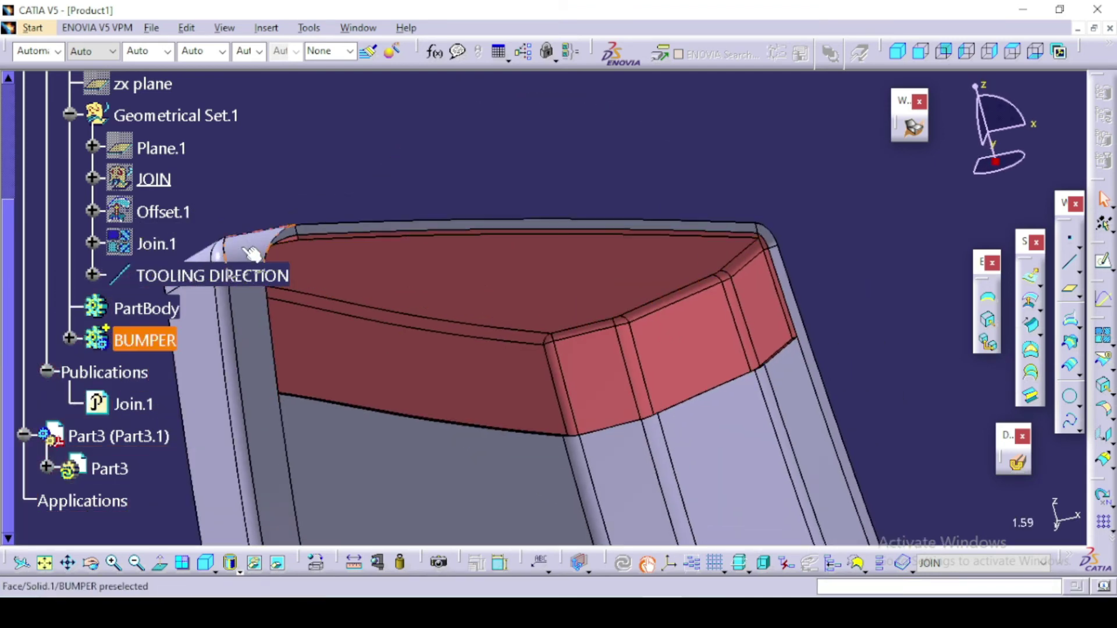
left_click(156, 242)
middle_click_drag(487, 262, 487, 281, "ctrl")
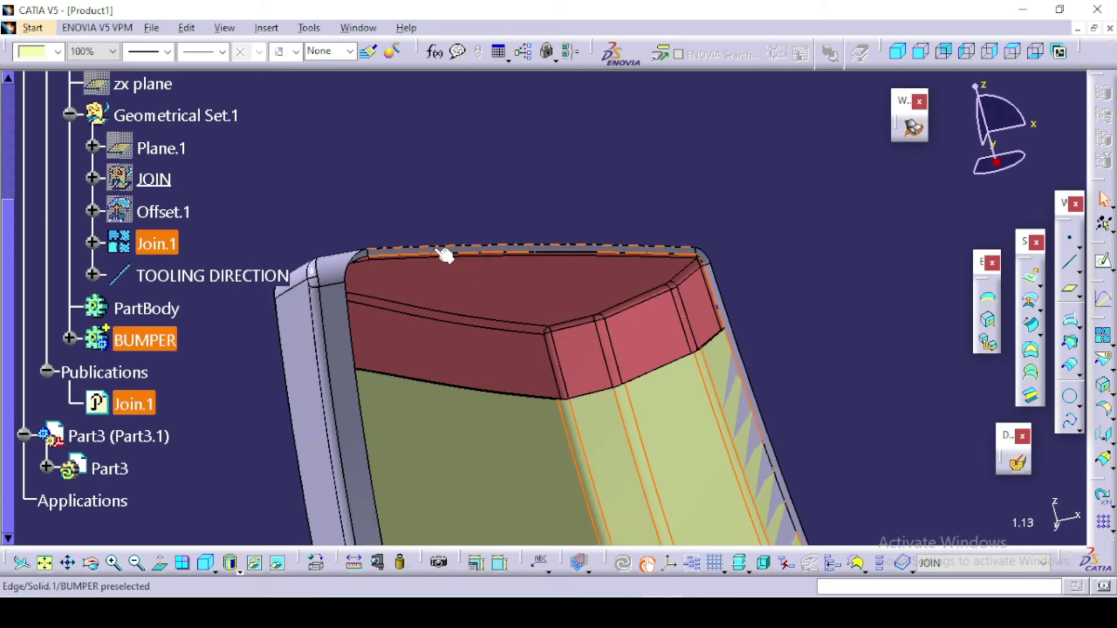
left_click(378, 199)
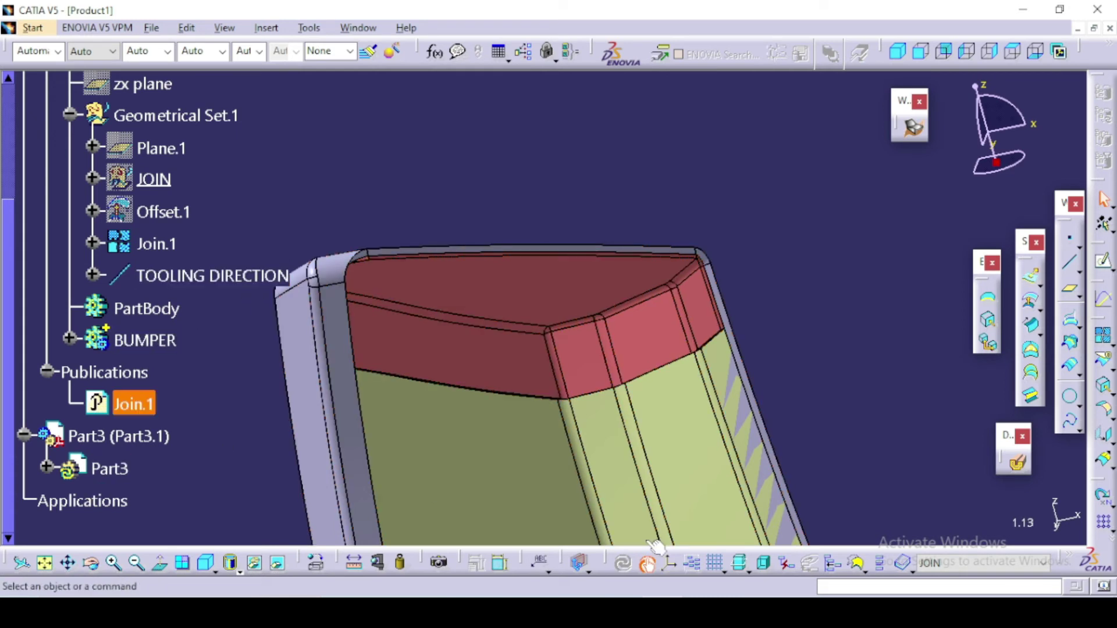
middle_click_drag(573, 180, 307, 281, "ctrl")
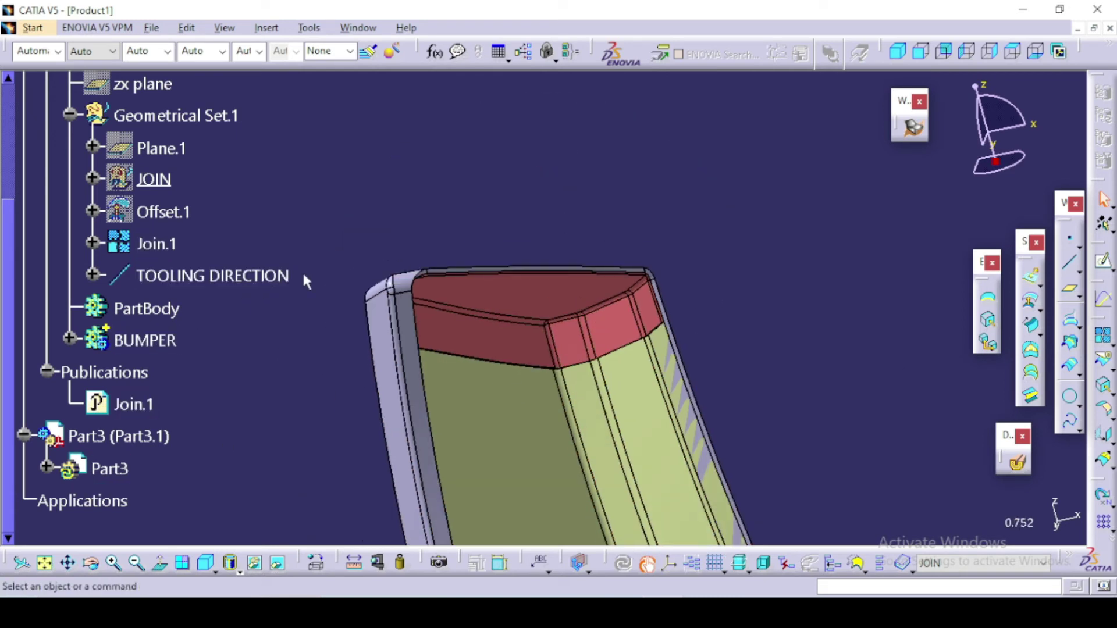
Step: Change the bumper's Offset.1 value to 1 mm
left_click(158, 213)
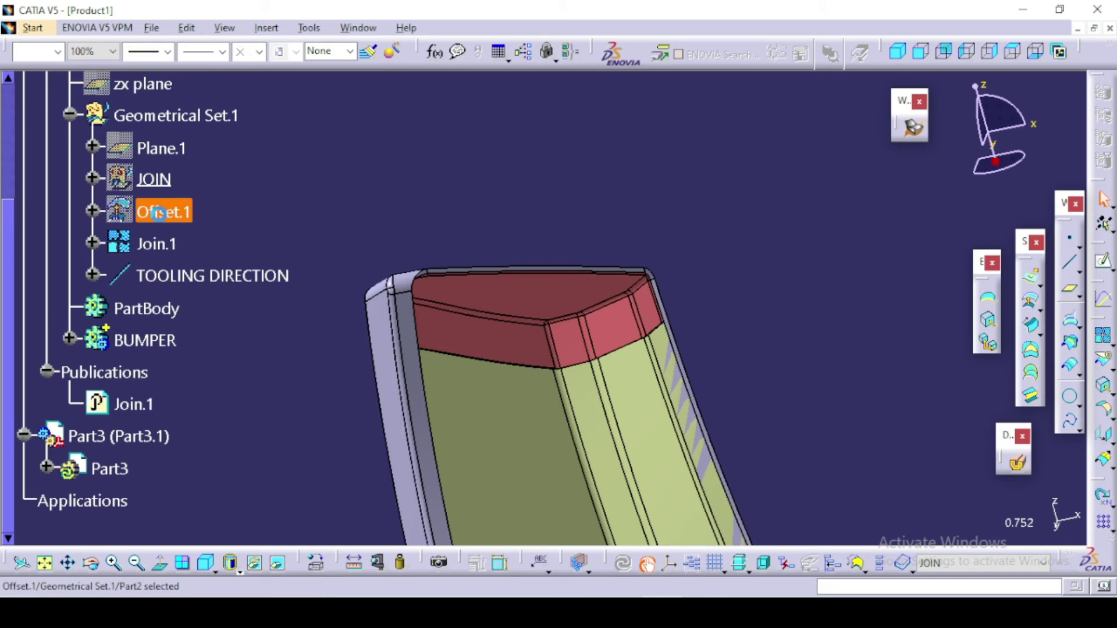
double_click(160, 212)
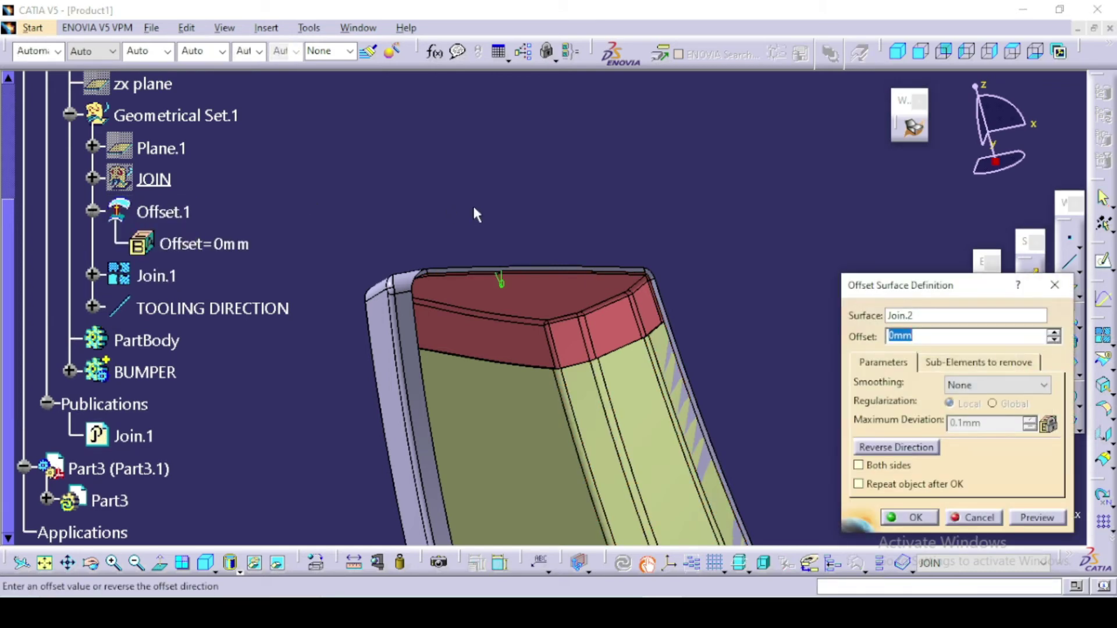
type("1")
key("Return")
Step: Update the published Join.1 surface to reflect the new offset
left_click(179, 214)
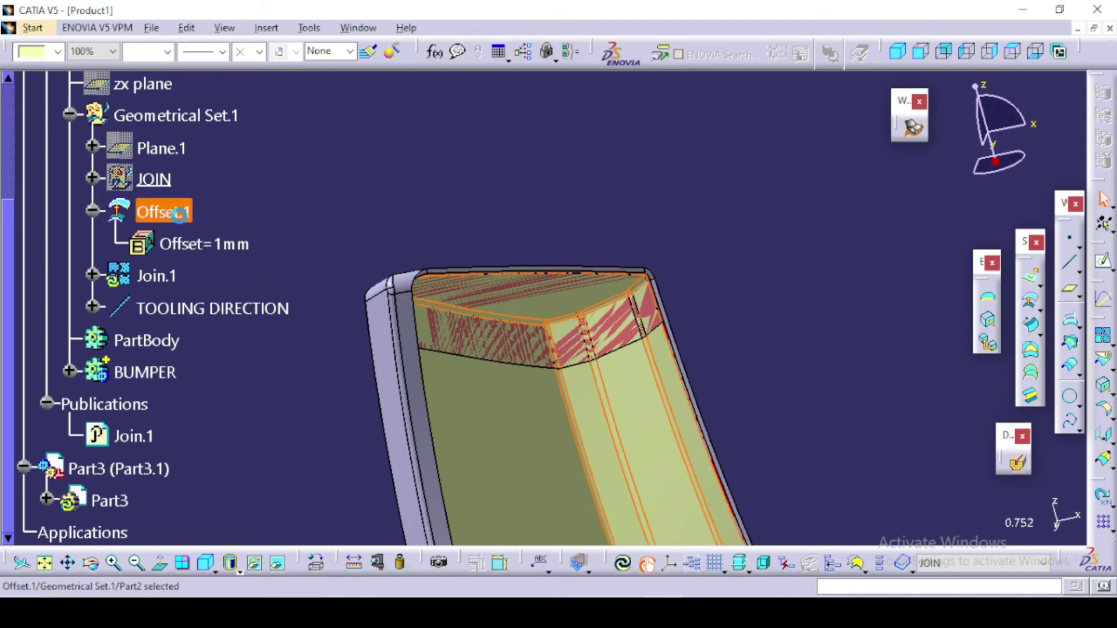
left_click(163, 276)
right_click(164, 274)
left_click(220, 559)
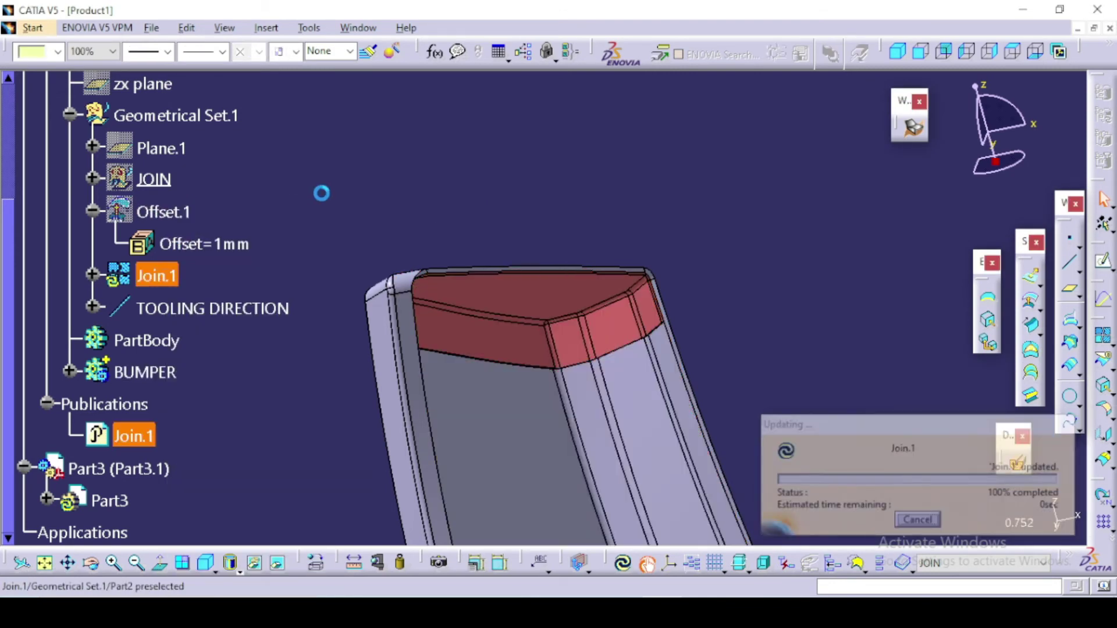
Step: Inspect the part's top corner, then hide the Join.1 surface
middle_click_drag(621, 335, 774, 232, "ctrl")
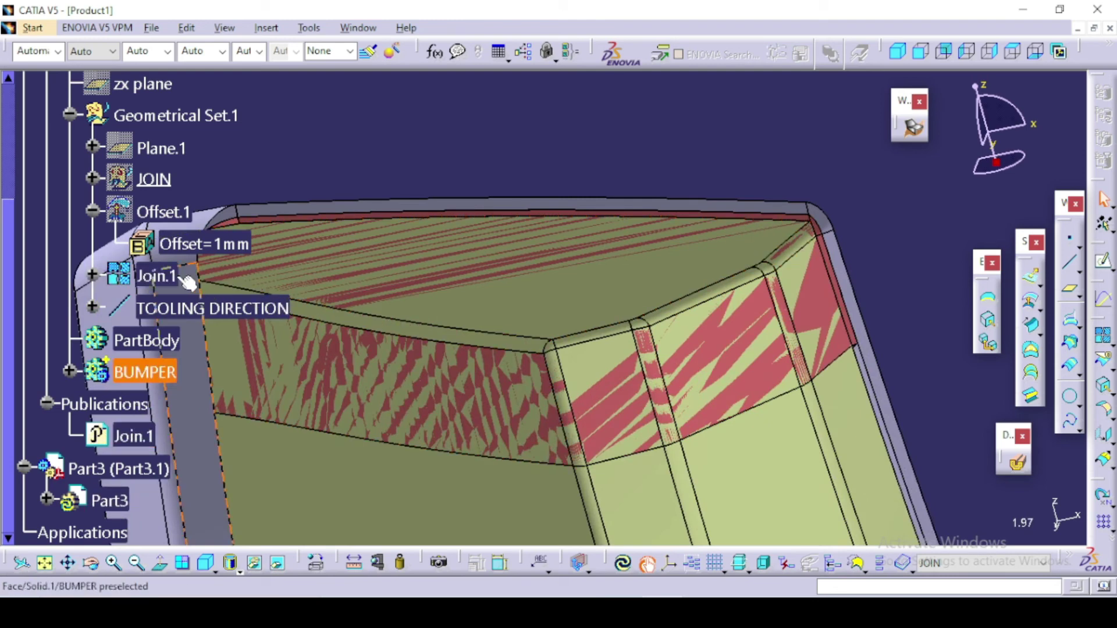
middle_click_drag(486, 218, 477, 327, "ctrl")
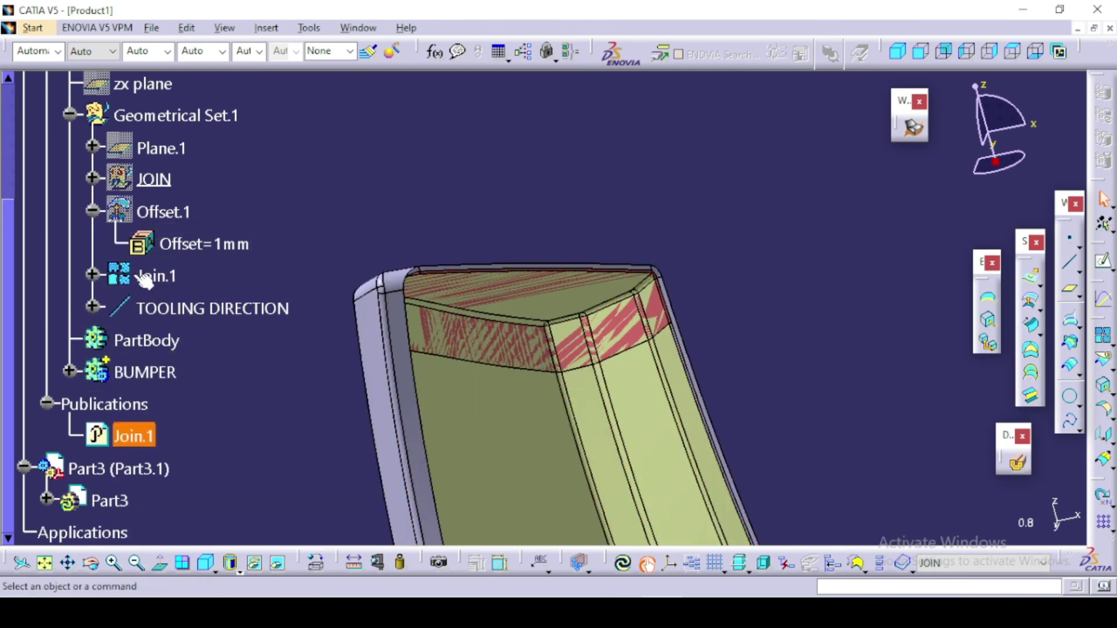
middle_click_drag(544, 328, 691, 169, "ctrl")
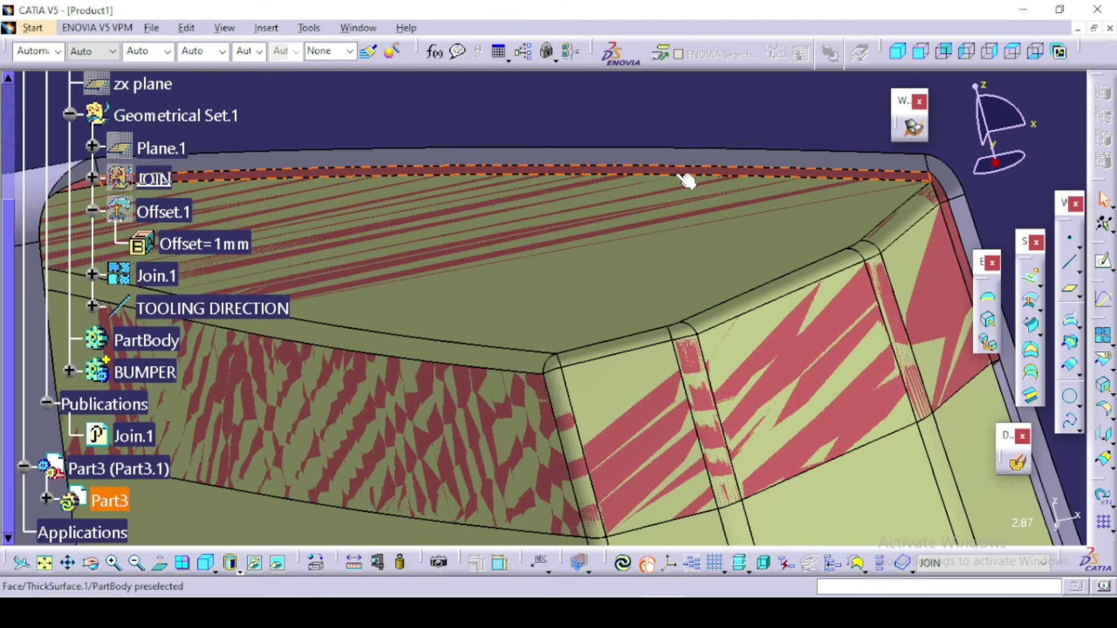
middle_click_drag(603, 194, 398, 342, "ctrl")
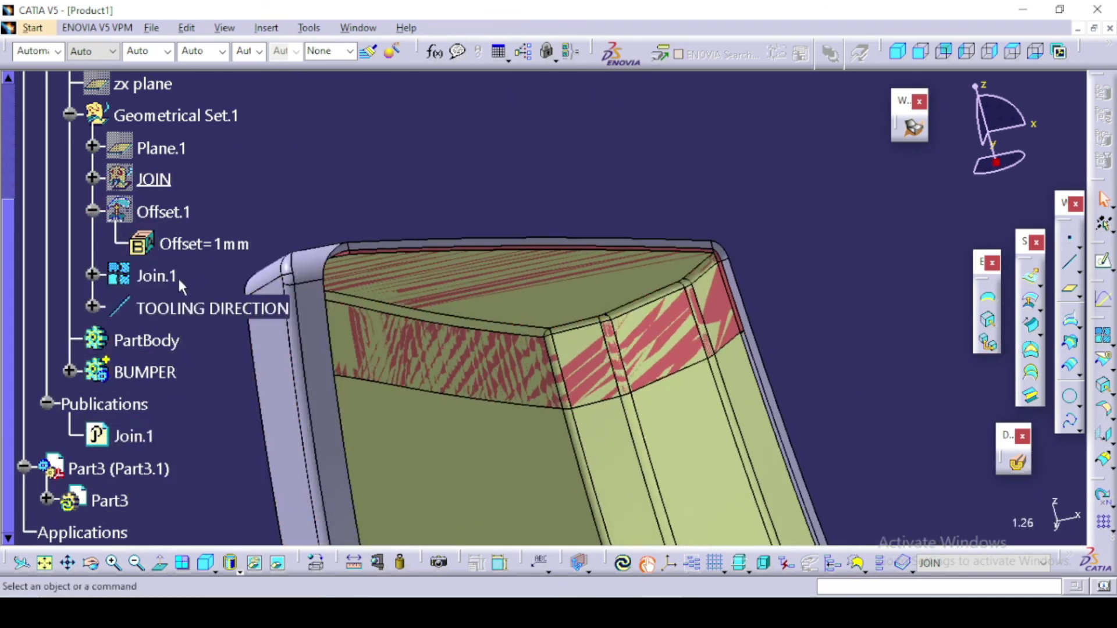
left_click(156, 276)
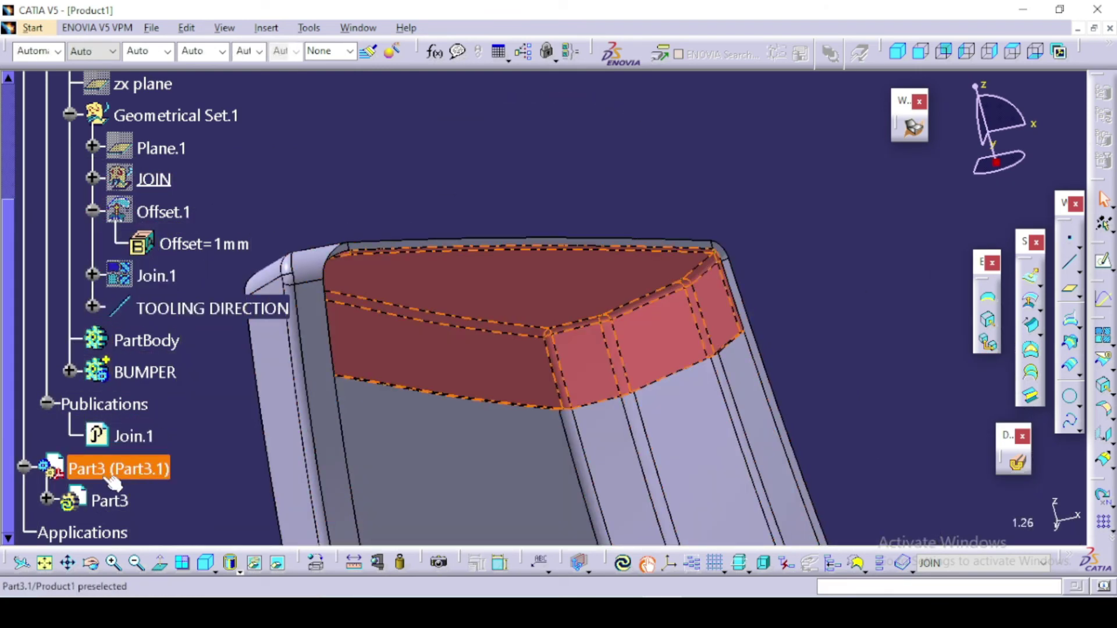
Step: Activate Part3, recompute it from the 1 mm bumper offset, and review Split.1 unchanged
left_click(115, 499)
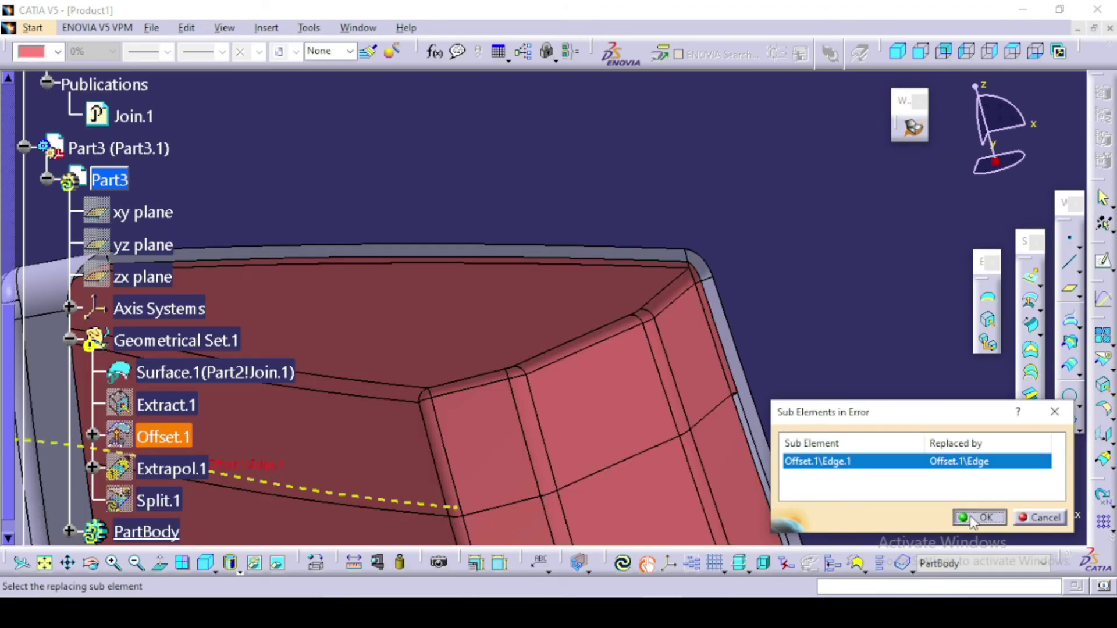
left_click(969, 515)
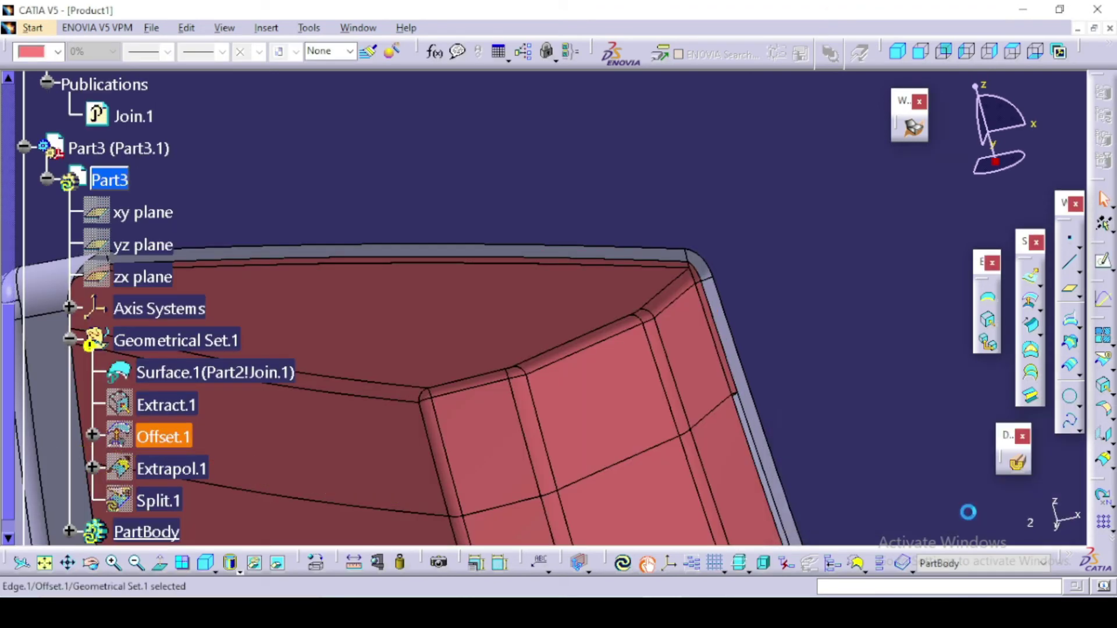
left_click(624, 563)
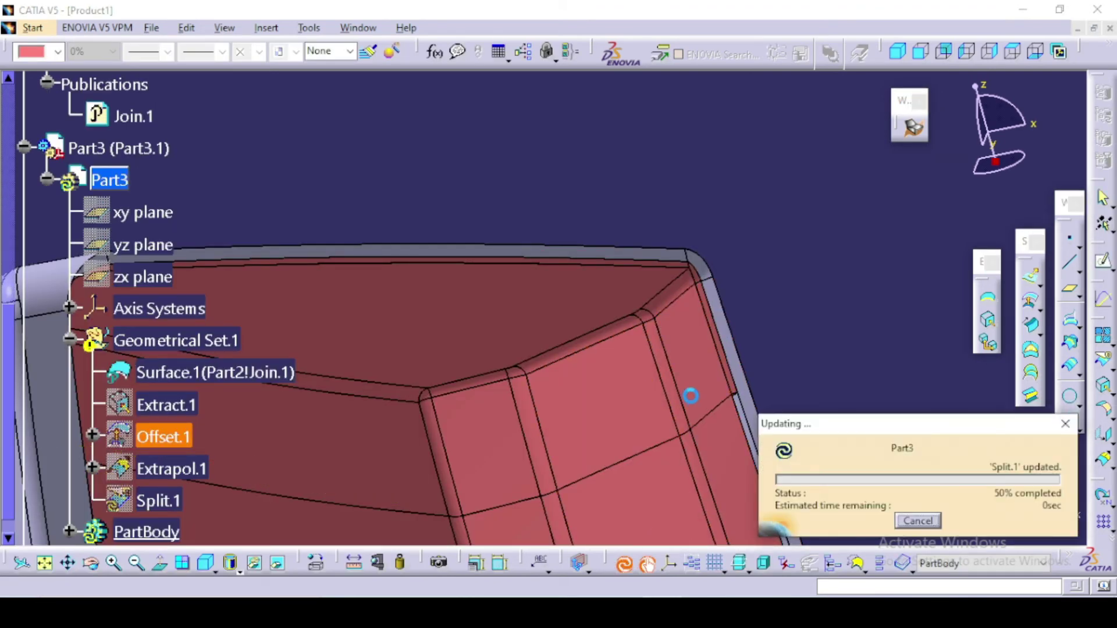
mouse_move(668, 361)
middle_mouse_down()
mouse_move(678, 242)
mouse_move(660, 333)
middle_mouse_up()
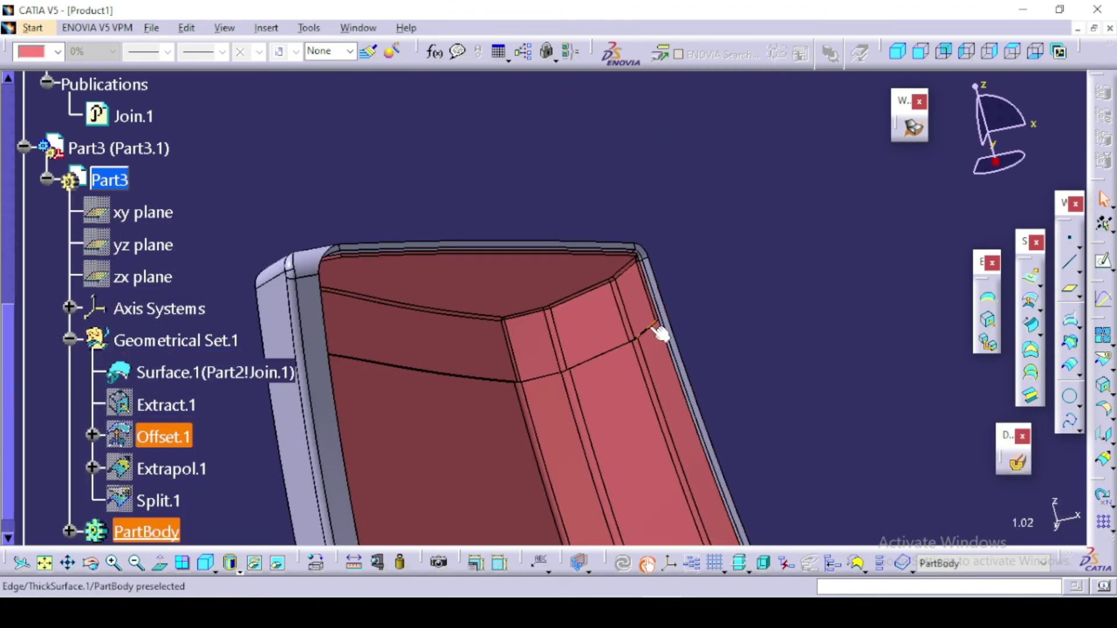
double_click(158, 499)
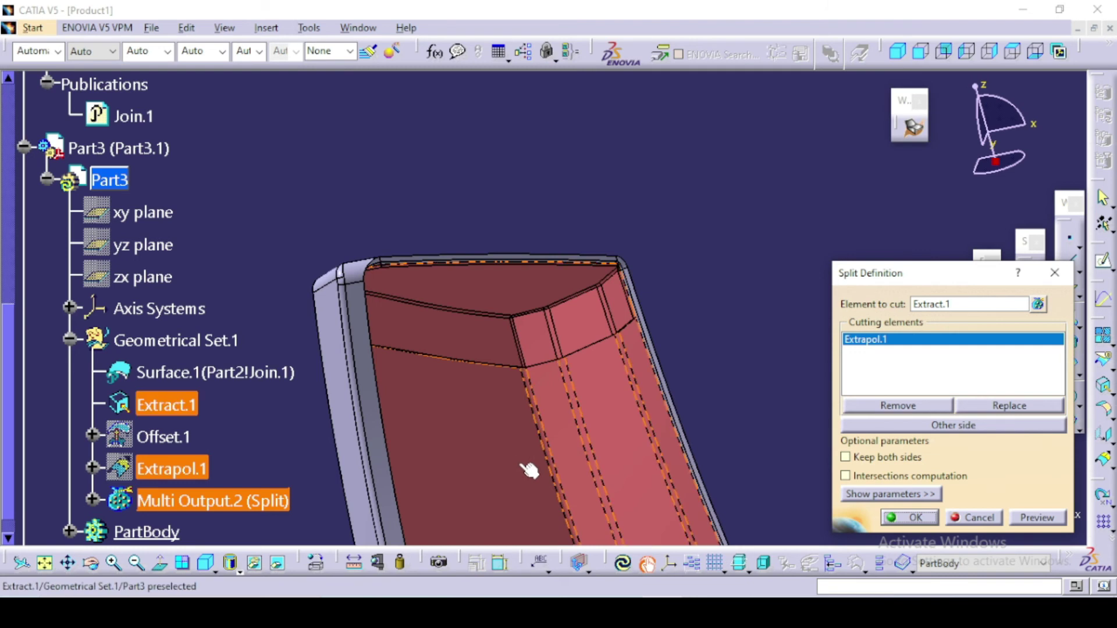
key("Return")
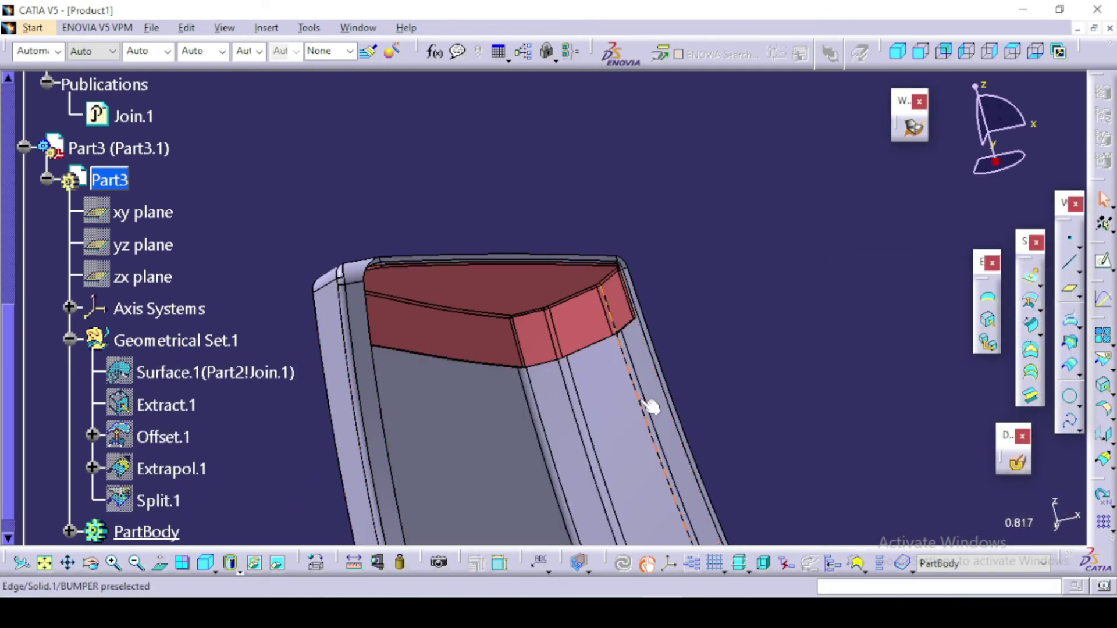
Step: Expand Join.1 to reveal its 0.001 mm merging distance and hide the BUMPER body
middle_click_drag(526, 370, 602, 282)
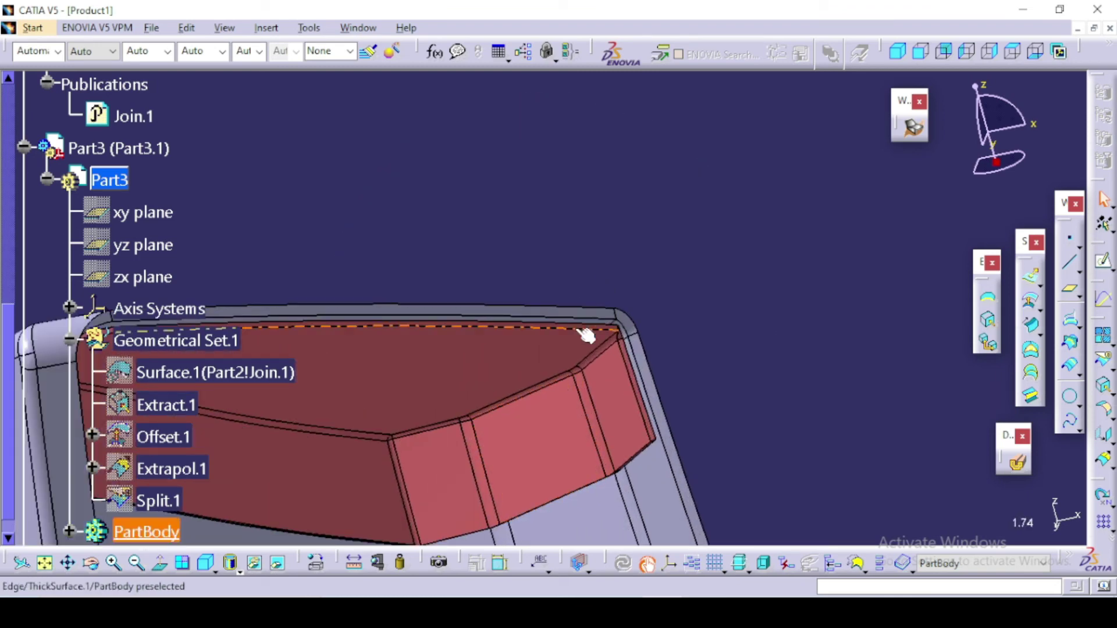
mouse_move(583, 332)
middle_mouse_down()
mouse_move(572, 331)
mouse_move(573, 279)
middle_mouse_up()
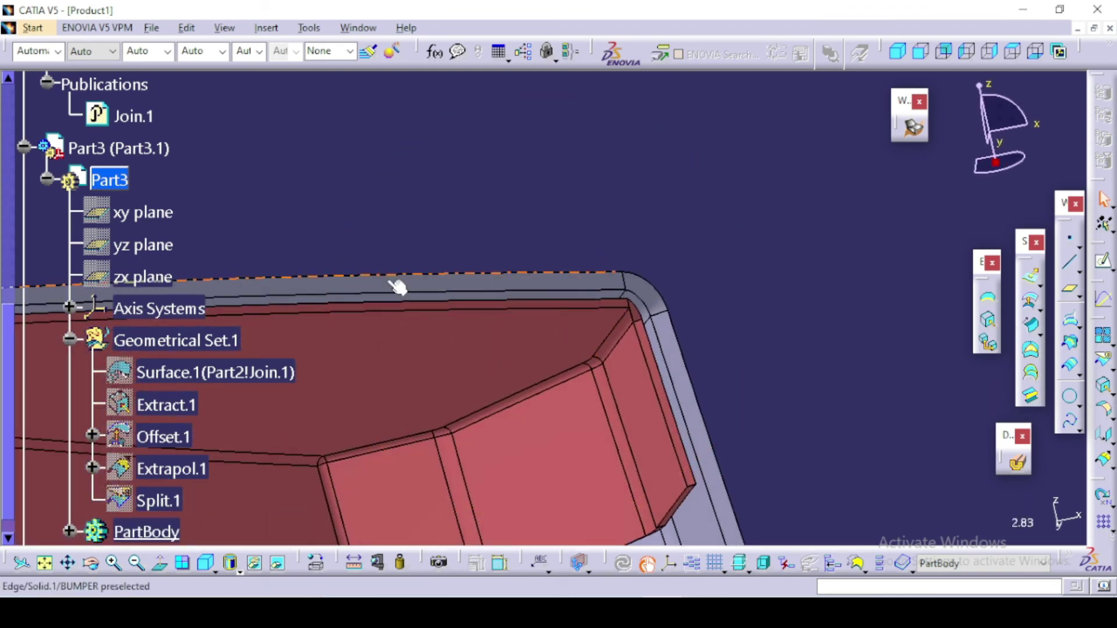
scroll(169, 185, "up", 1)
scroll(168, 184, "up", 1)
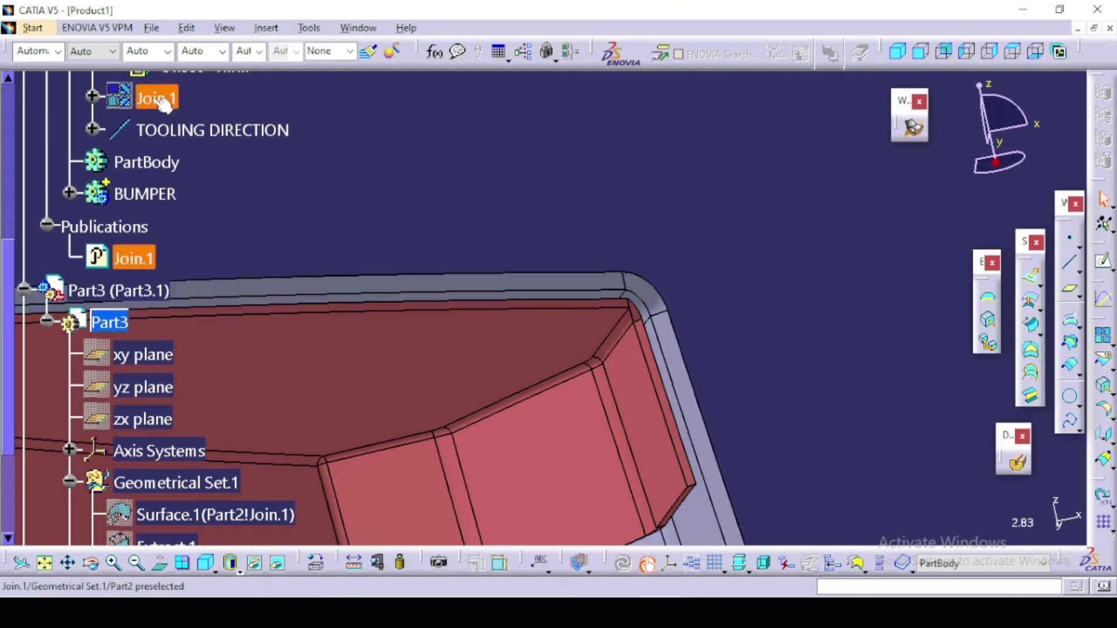
left_click(93, 95)
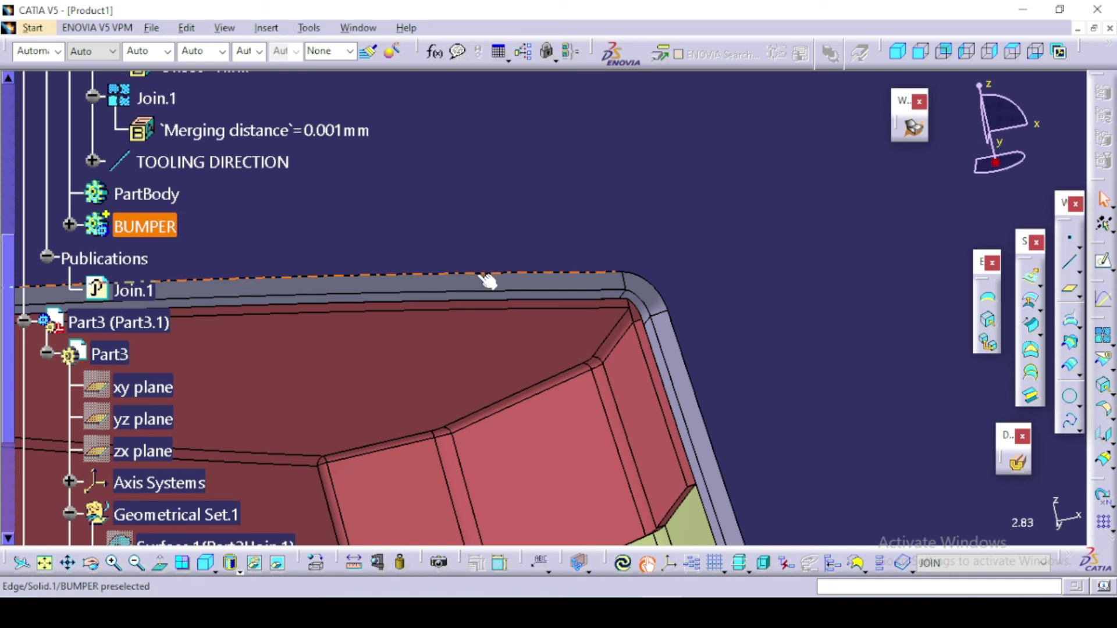
right_click(302, 256)
left_click(310, 288)
mouse_move(568, 299)
middle_mouse_down()
mouse_move(565, 346)
mouse_move(407, 245)
middle_mouse_up()
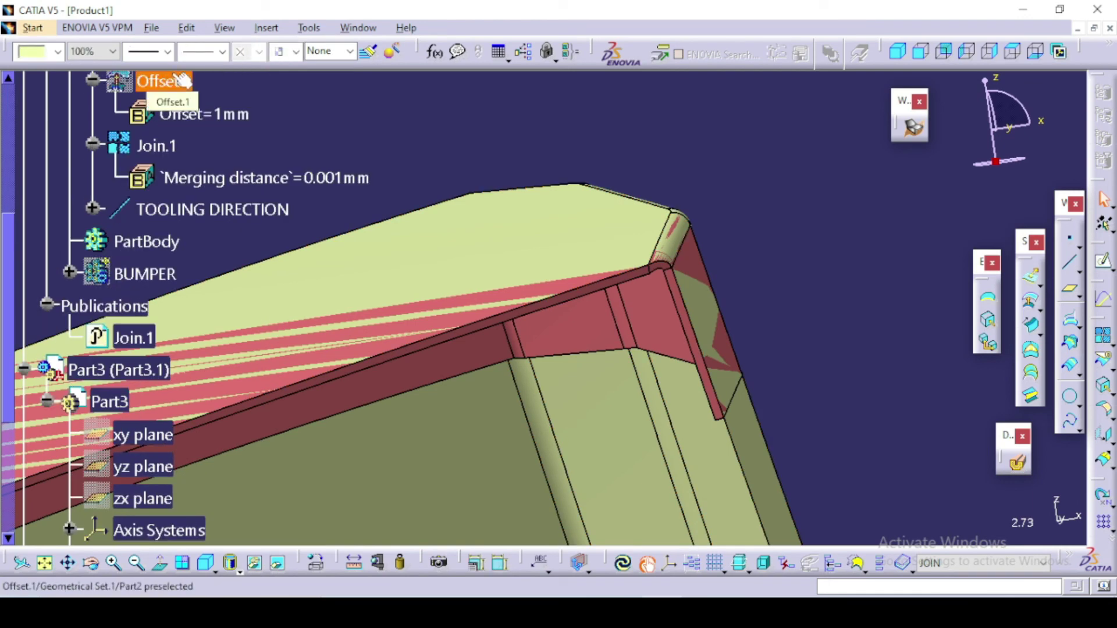
Step: Open Offset.1 for editing and update the published Join.1
double_click(182, 83)
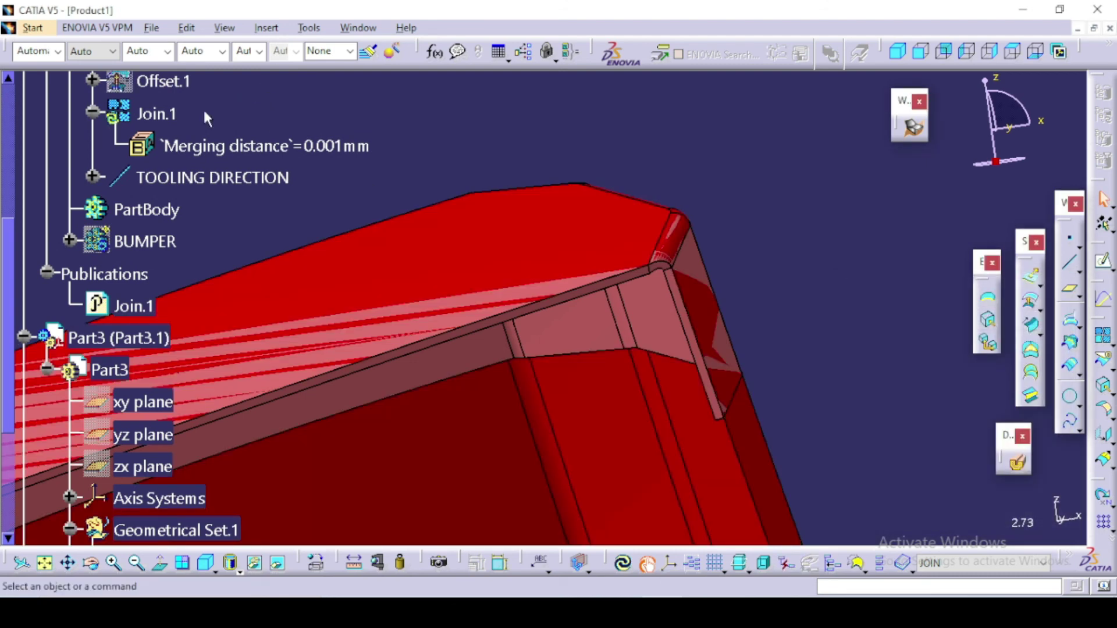
left_click(158, 114)
right_click(158, 114)
left_click(215, 382)
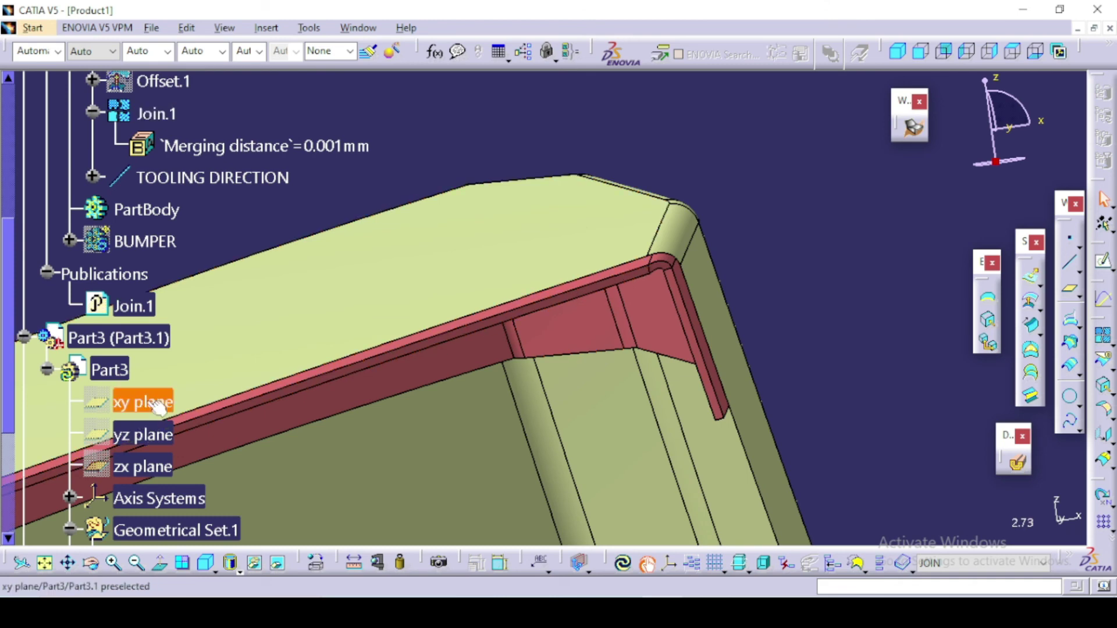
Step: Activate Part3 and Update All to regenerate the bracket's red surfaces
left_click(106, 369)
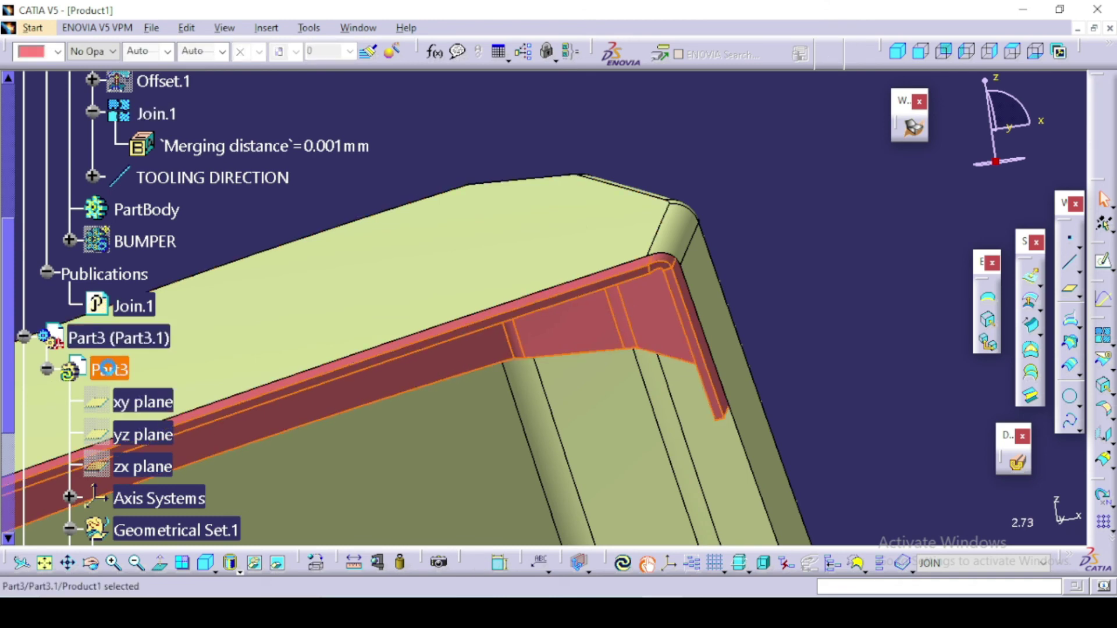
double_click(106, 369)
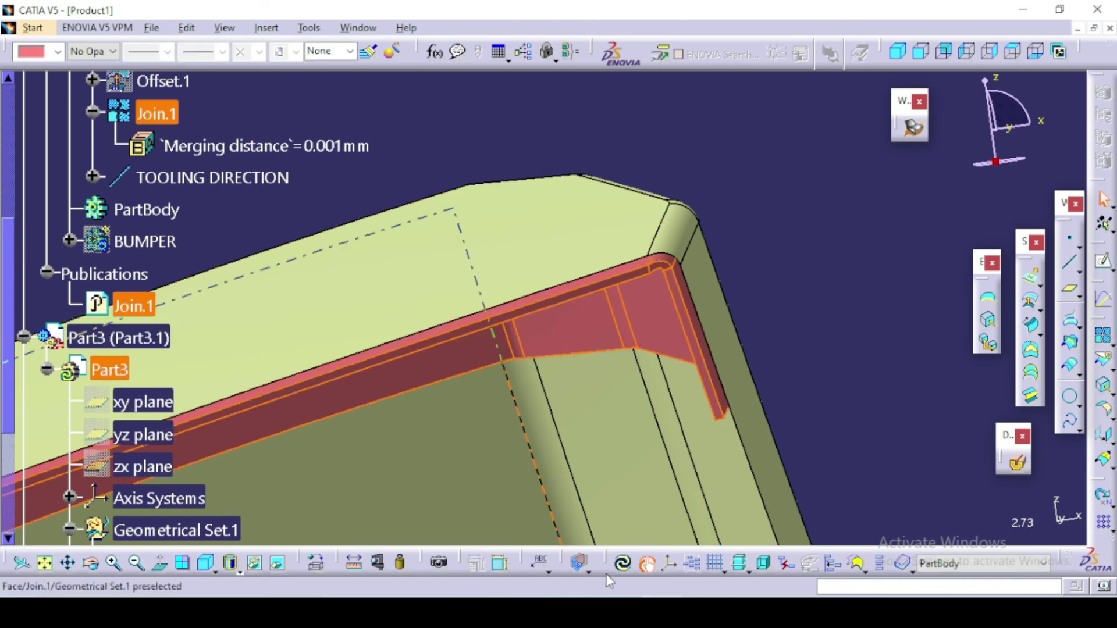
left_click(623, 564)
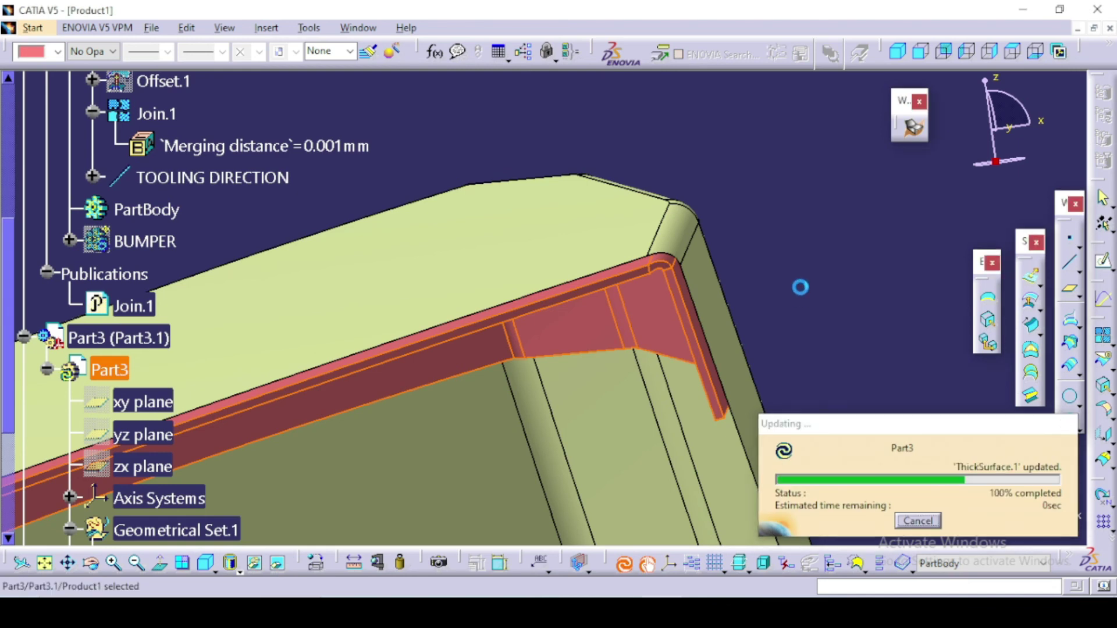
left_click(812, 294)
mouse_move(473, 305)
middle_mouse_down()
mouse_move(469, 343)
mouse_move(481, 325)
middle_mouse_up()
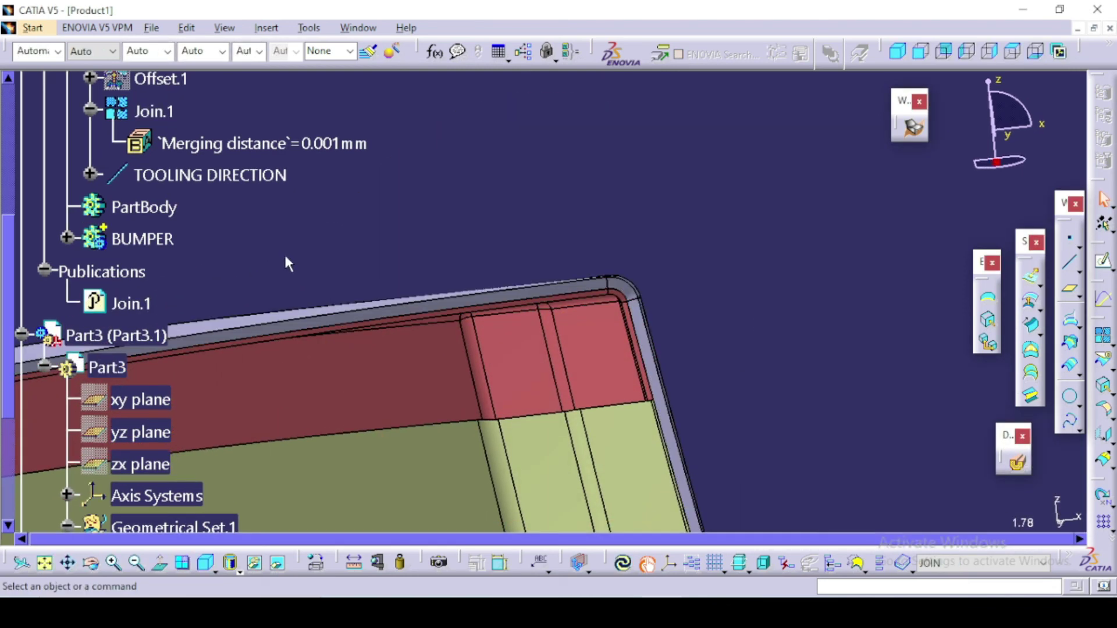
middle_click_drag(602, 326, 533, 287)
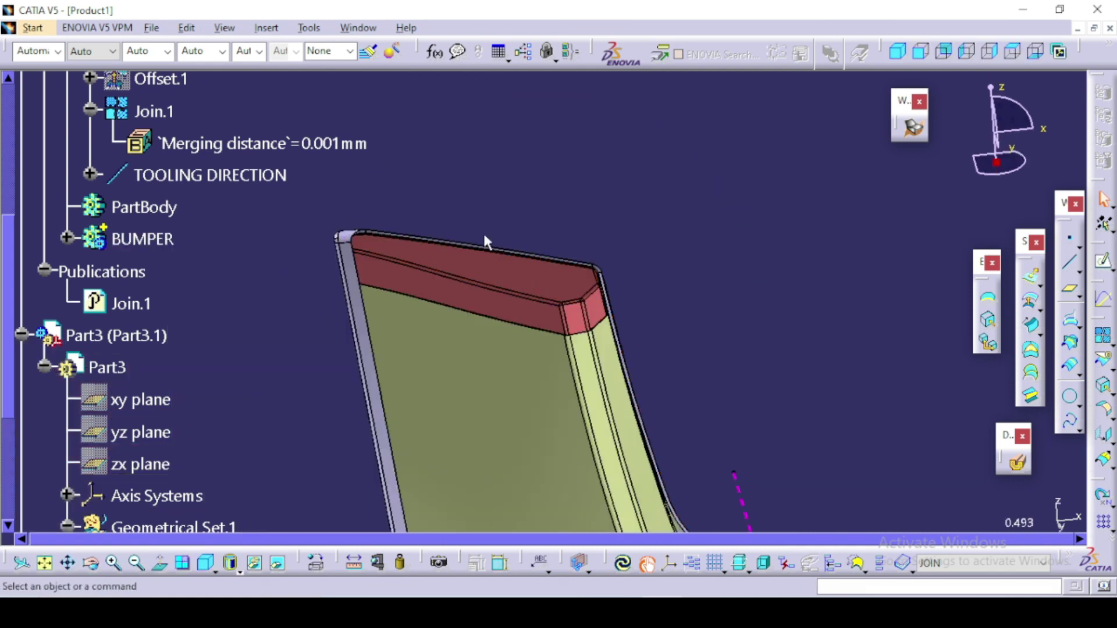
middle_click_drag(483, 244, 498, 289)
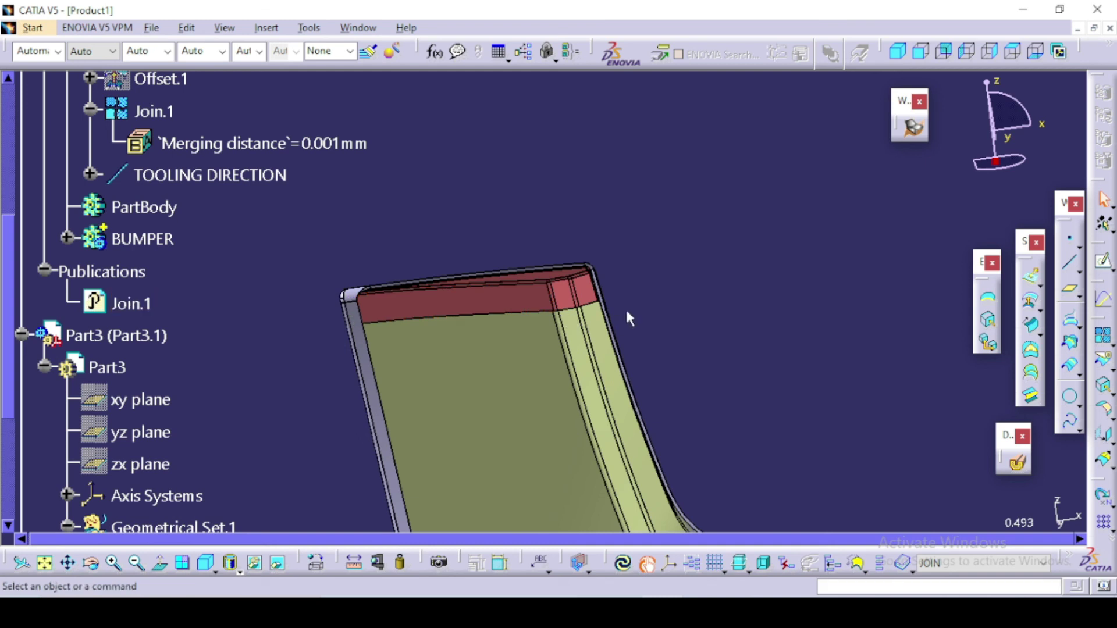
middle_click_drag(628, 316, 570, 239)
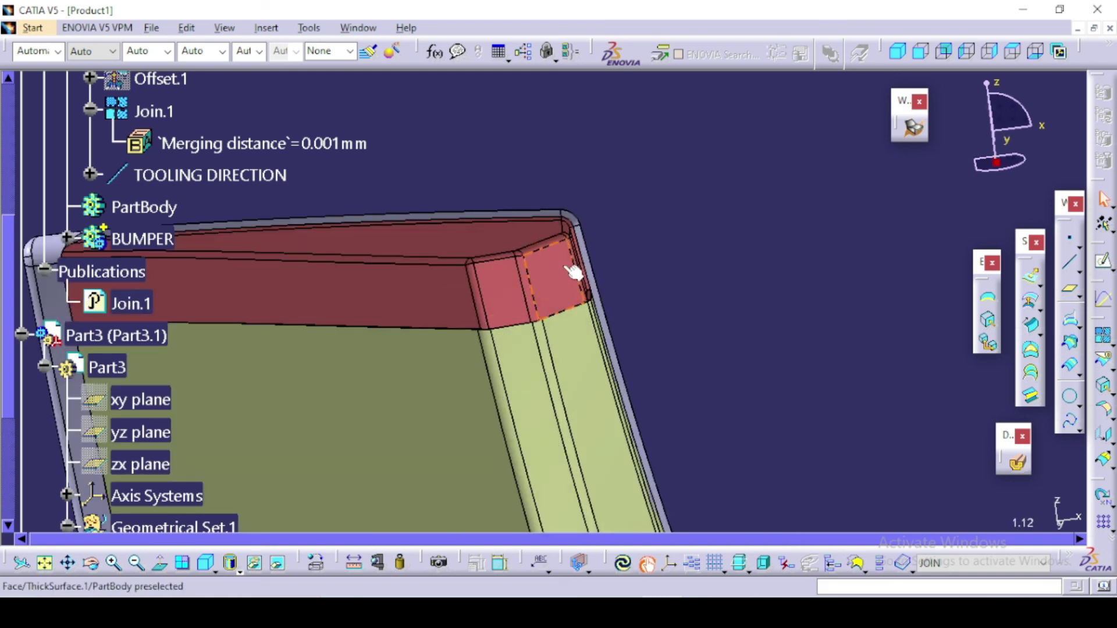
mouse_move(519, 260)
middle_mouse_down()
mouse_move(554, 281)
mouse_move(523, 384)
middle_mouse_up()
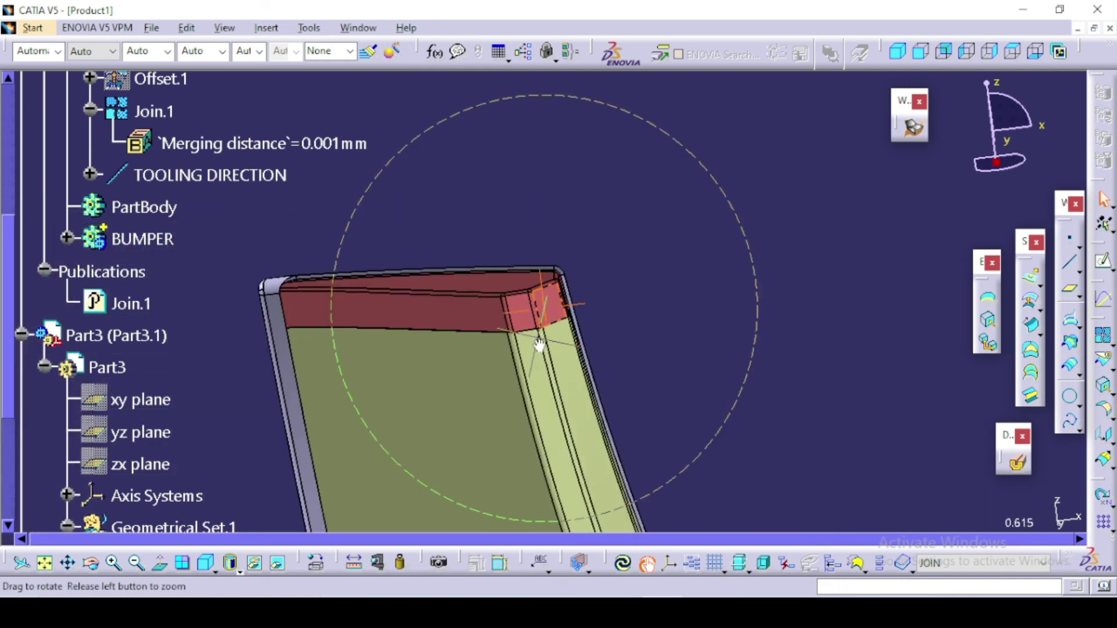
middle_click_drag(578, 331, 564, 259)
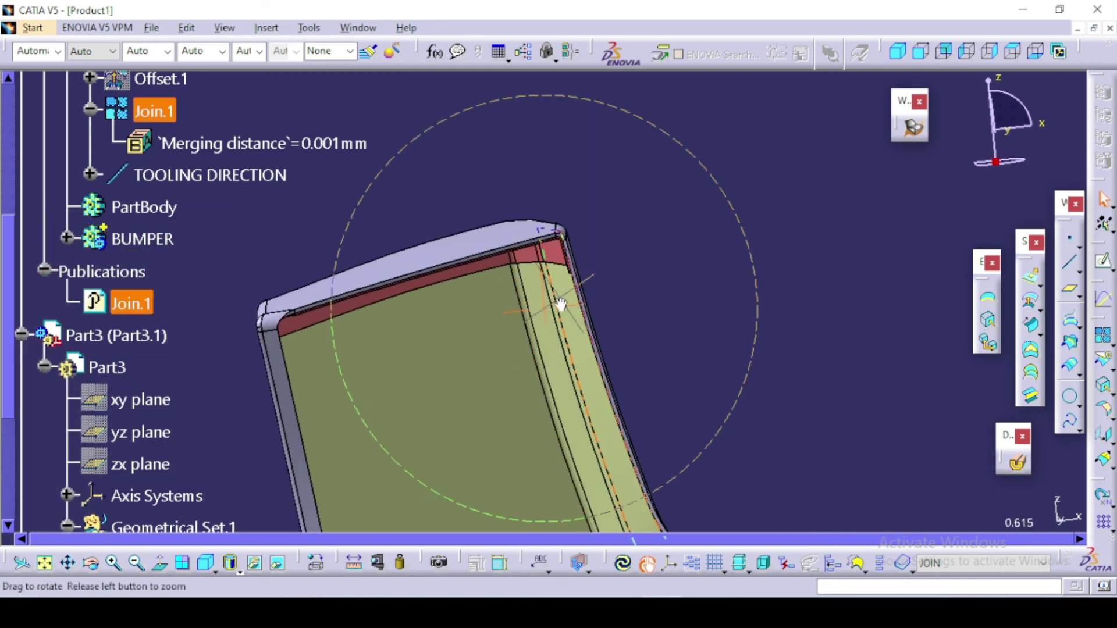